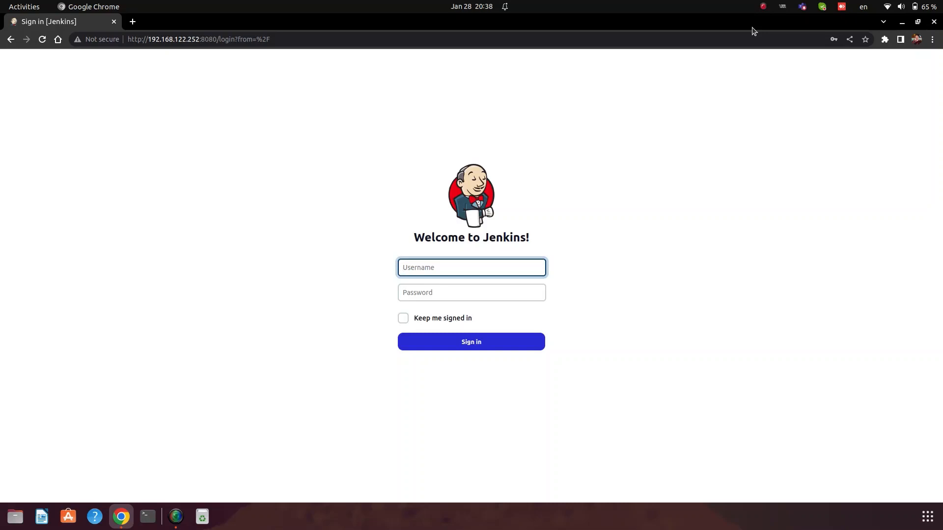
Step: Sign in to Jenkins with the admin username and its password
{"action": "type", "text": "admin"}
{"action": "key", "text": "Tab"}
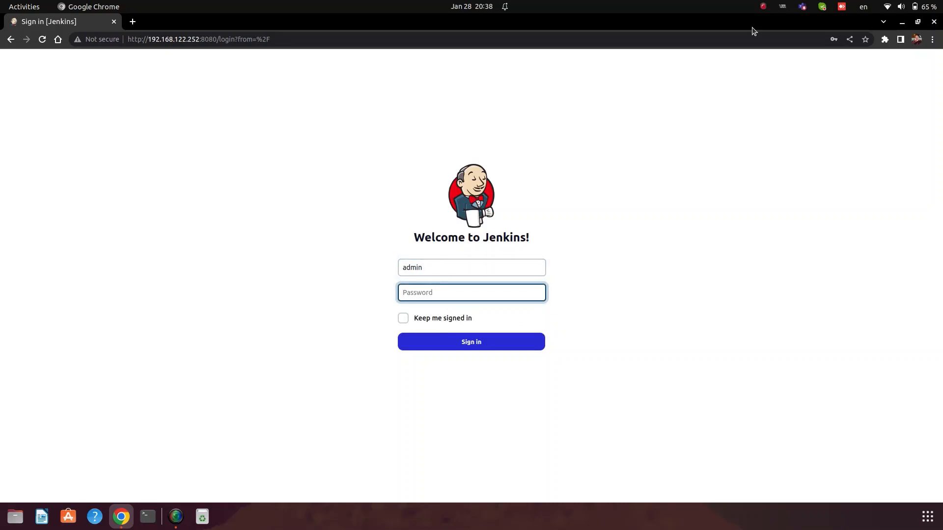
{"action": "type", "text": "admin"}
{"action": "key", "text": "Return"}
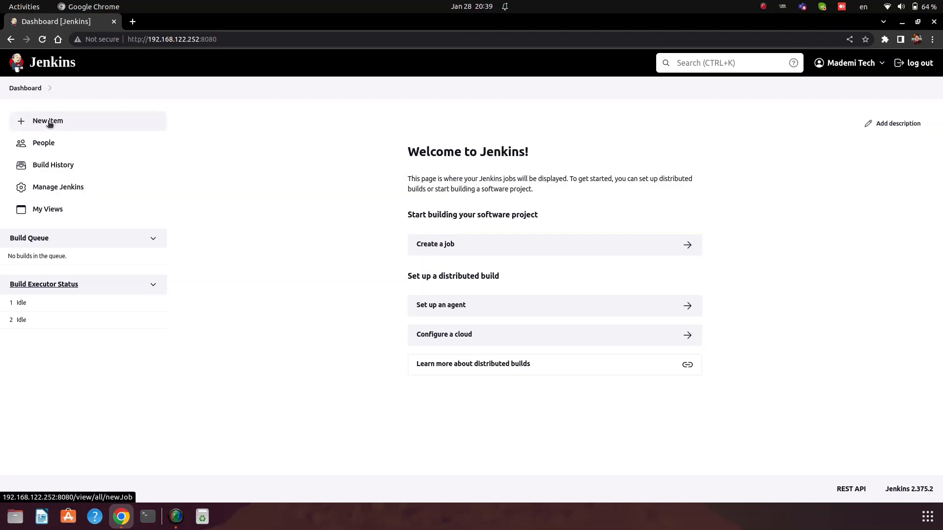
Step: Start a new item named my_first_job and select the Freestyle project type
{"action": "left_click", "coordinate": [50, 122]}
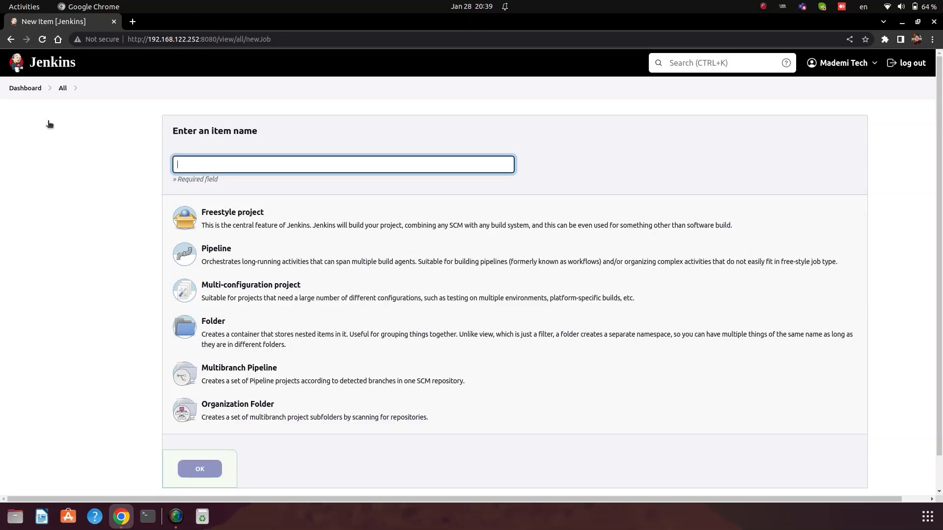
{"action": "type", "text": "my"}
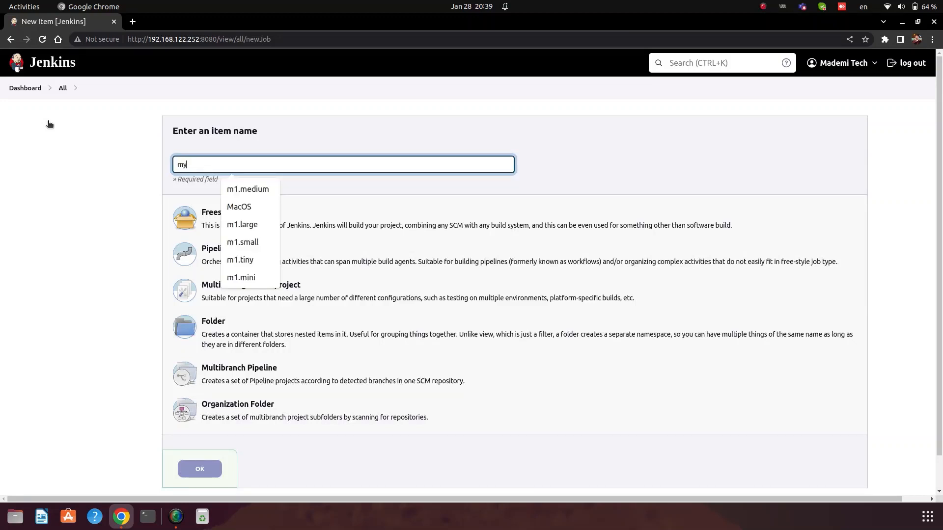
{"action": "key", "text": "Down"}
{"action": "key", "text": "Return"}
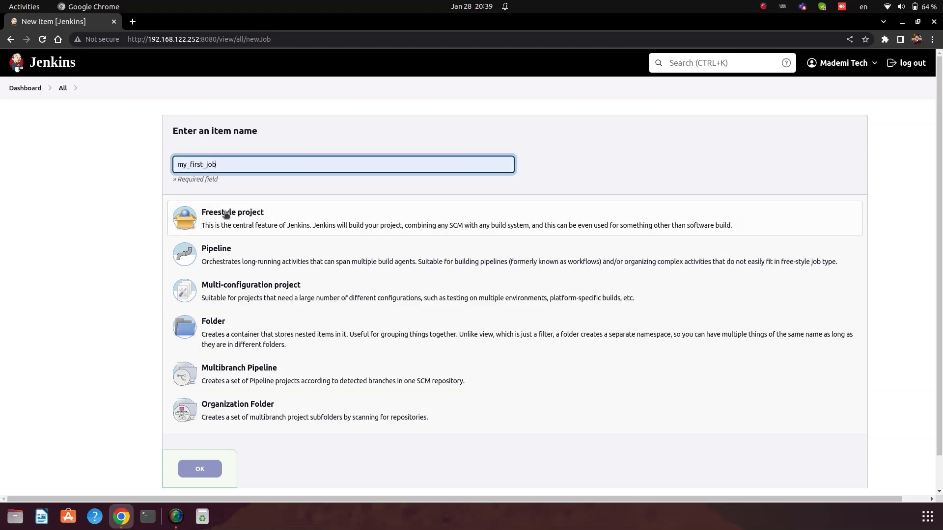
{"action": "left_click", "coordinate": [255, 224]}
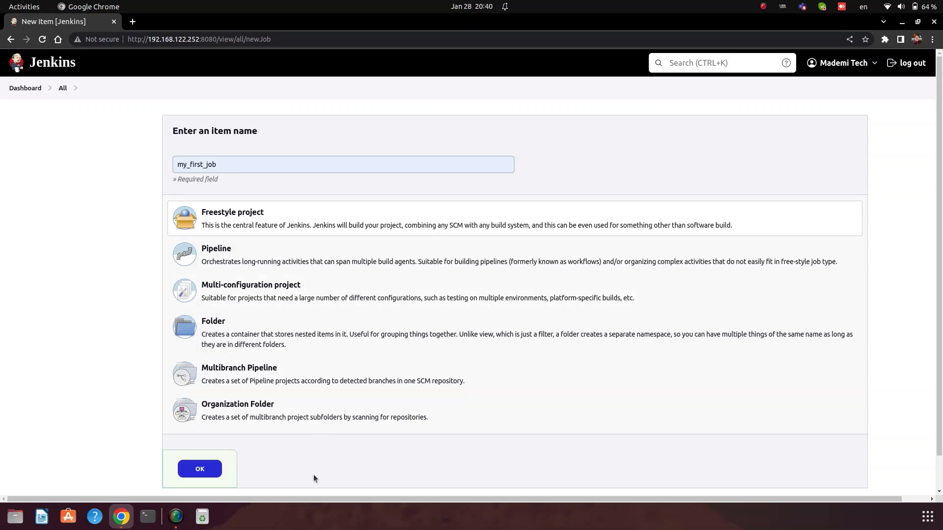
Step: Create my_first_job and scroll its Configure page down to the Build Steps section
{"action": "left_click", "coordinate": [198, 470]}
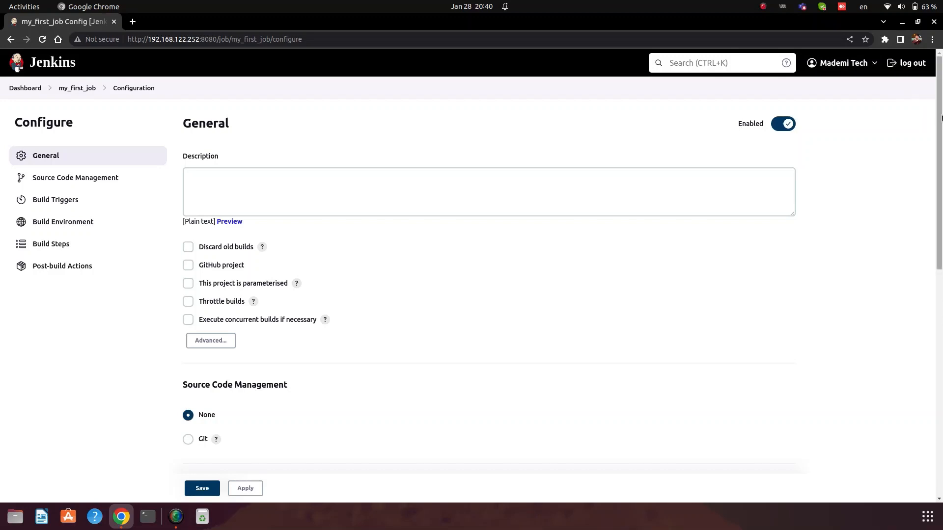
{"action": "left_click_drag", "start_coordinate": [941, 117], "coordinate": [941, 177]}
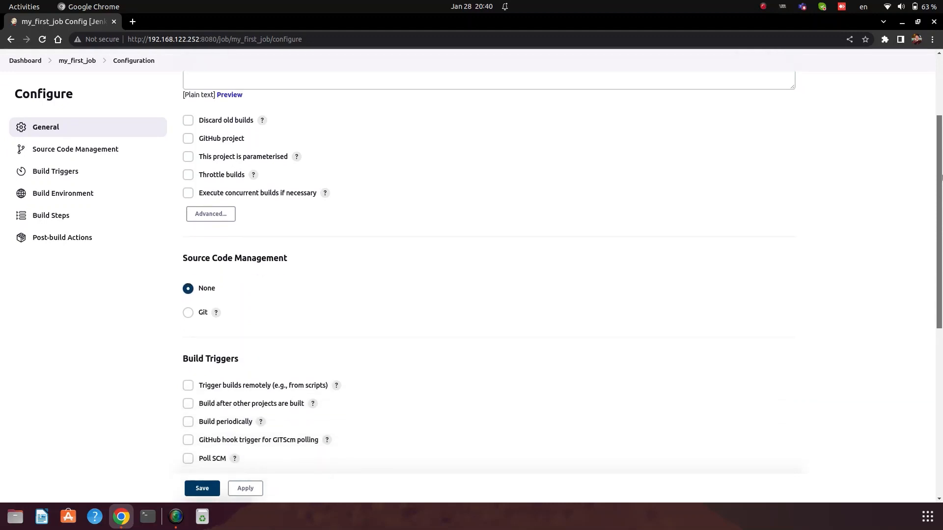
{"action": "left_click_drag", "start_coordinate": [941, 176], "coordinate": [941, 381]}
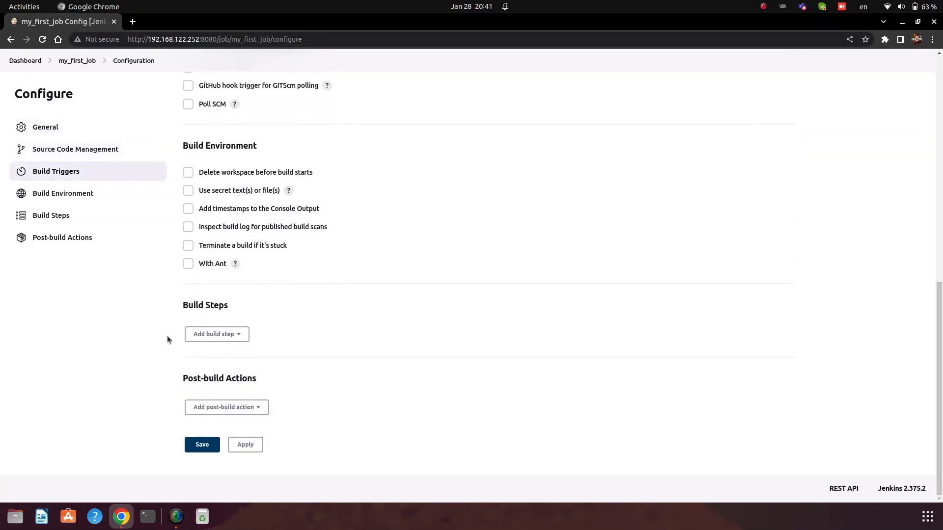
{"action": "left_click_drag", "start_coordinate": [180, 305], "coordinate": [237, 305]}
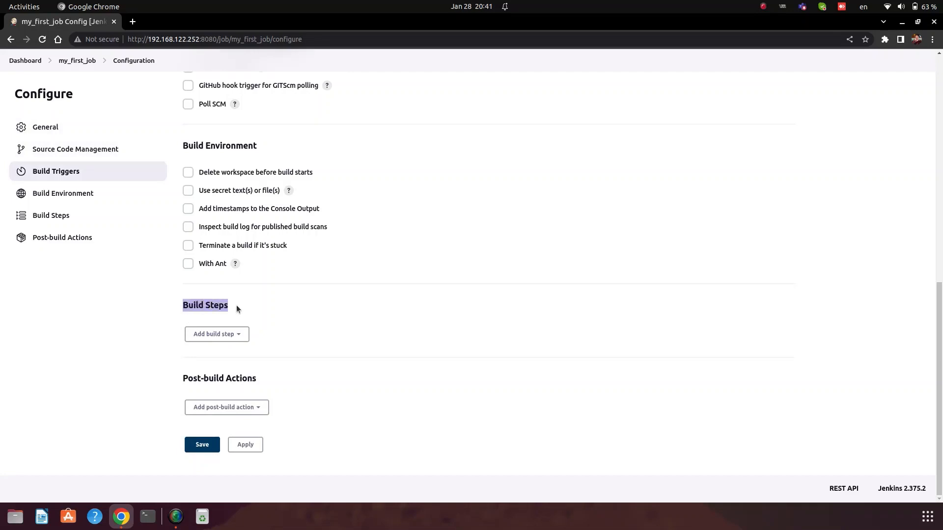
Step: Add an empty Execute shell build step, then bring up a Konsole terminal
{"action": "left_click", "coordinate": [219, 334]}
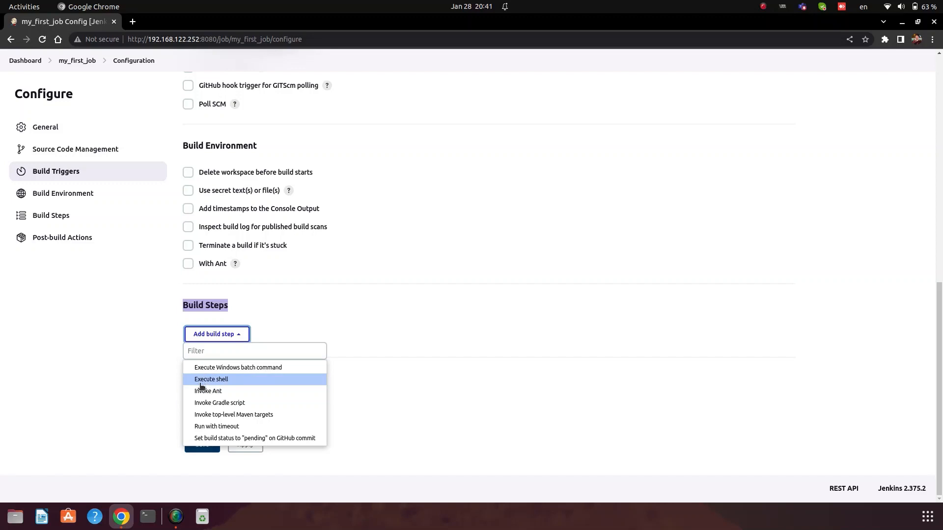
{"action": "left_click", "coordinate": [221, 379]}
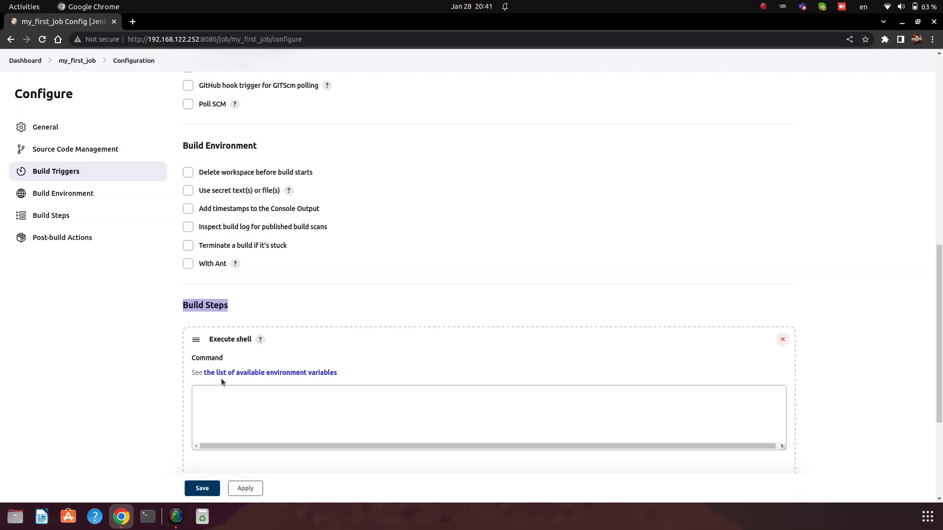
{"action": "key", "text": "ctrl+alt+t"}
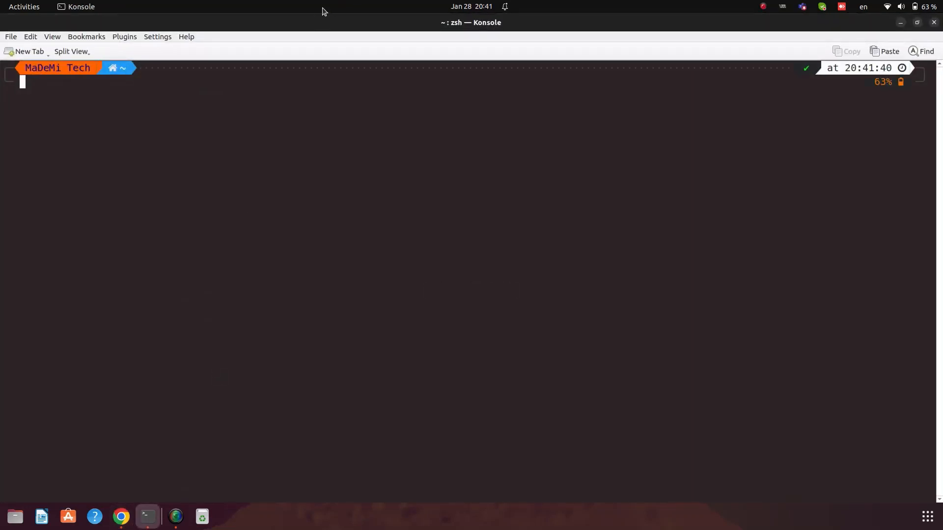
Step: Shrink and move Konsole beside Jenkins and run whoami to print the current user
{"action": "double_click", "coordinate": [270, 18]}
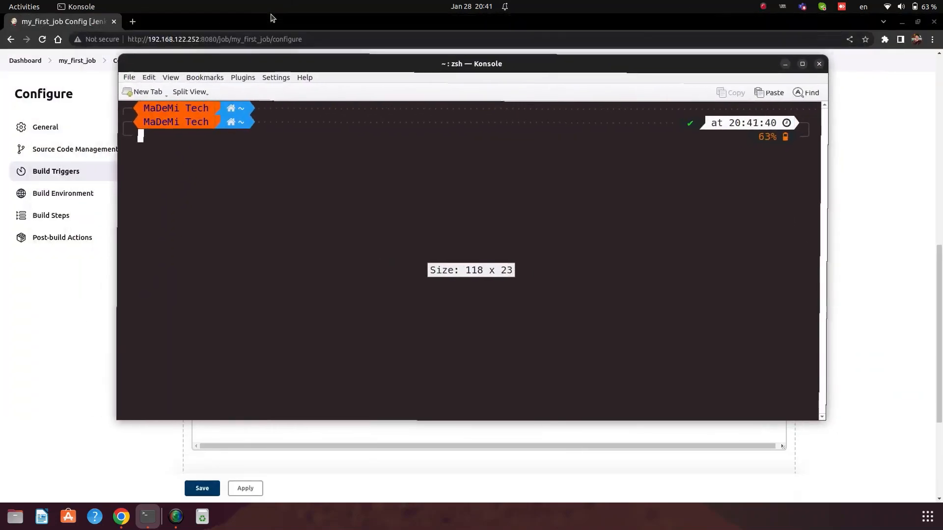
{"action": "left_click_drag", "start_coordinate": [255, 64], "coordinate": [435, 96]}
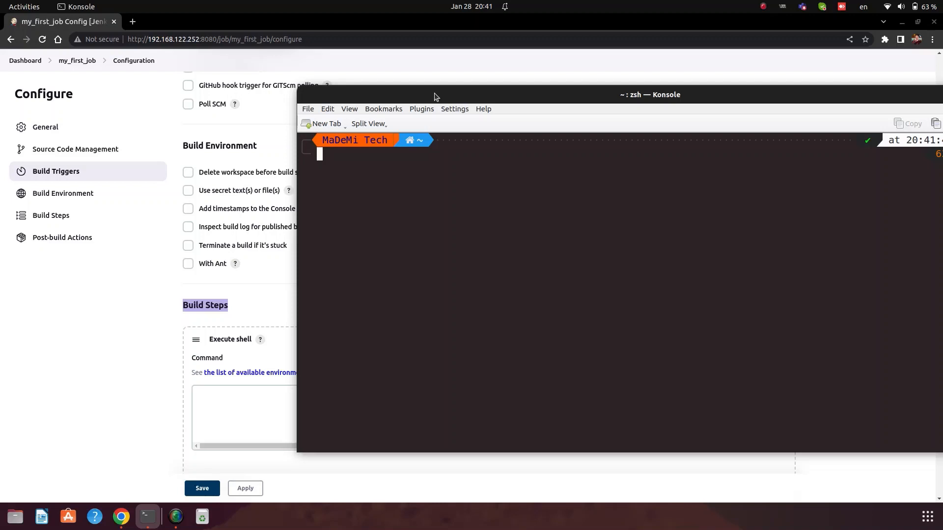
{"action": "type", "text": "whoami"}
{"action": "key", "text": "Return"}
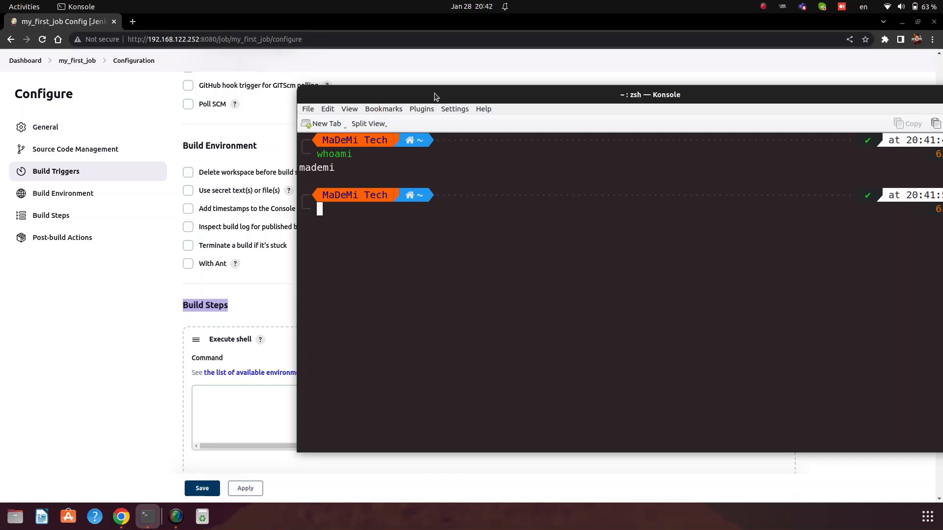
{"action": "left_click", "coordinate": [206, 401]}
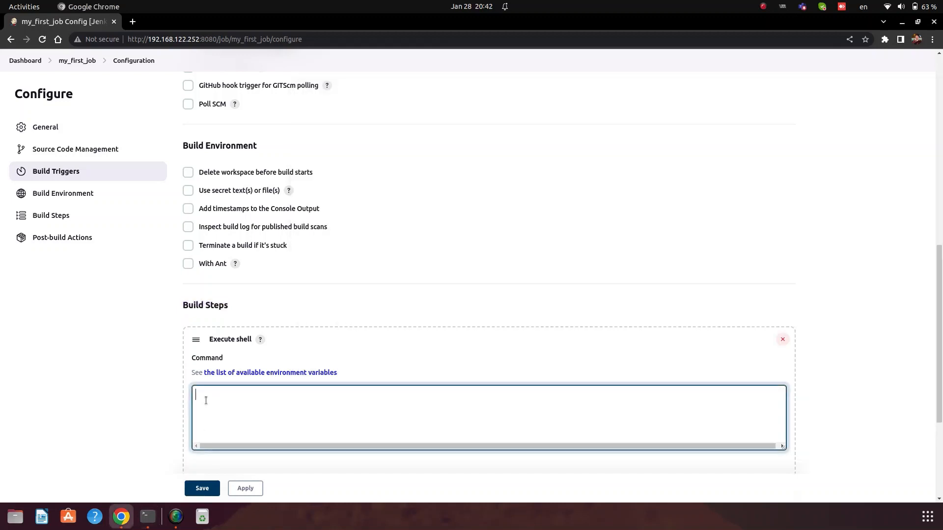
Step: Enter whoami in the Command box, then run cal in a cleared Konsole
{"action": "type", "text": "whoam"}
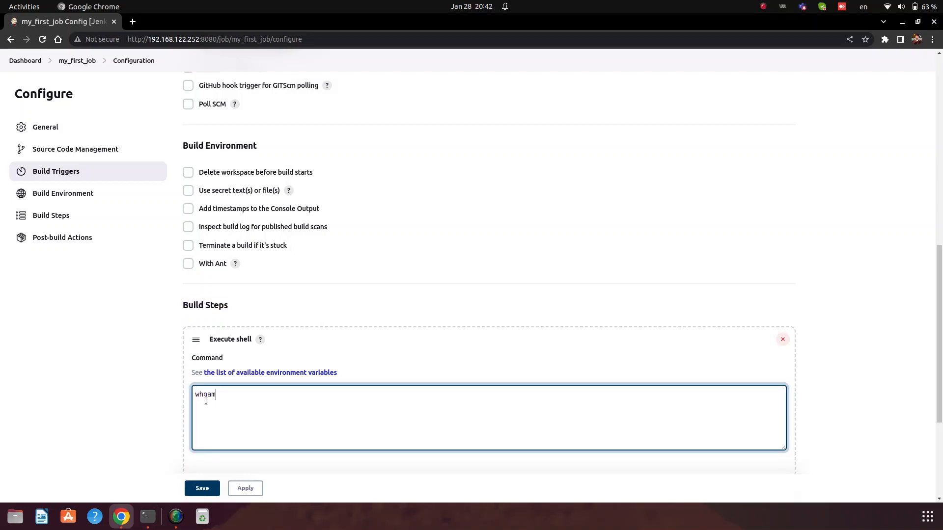
{"action": "type", "text": "i"}
{"action": "key", "text": "alt+Tab"}
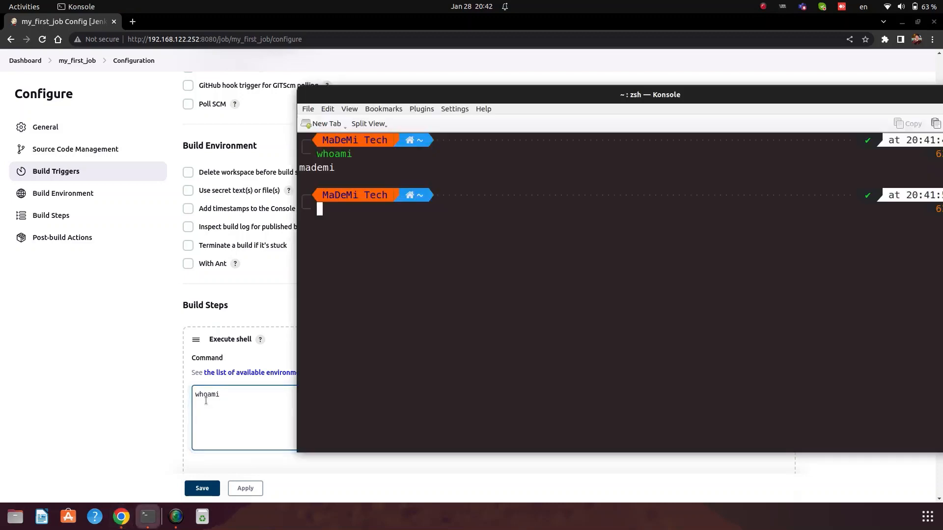
{"action": "key", "text": "ctrl+l"}
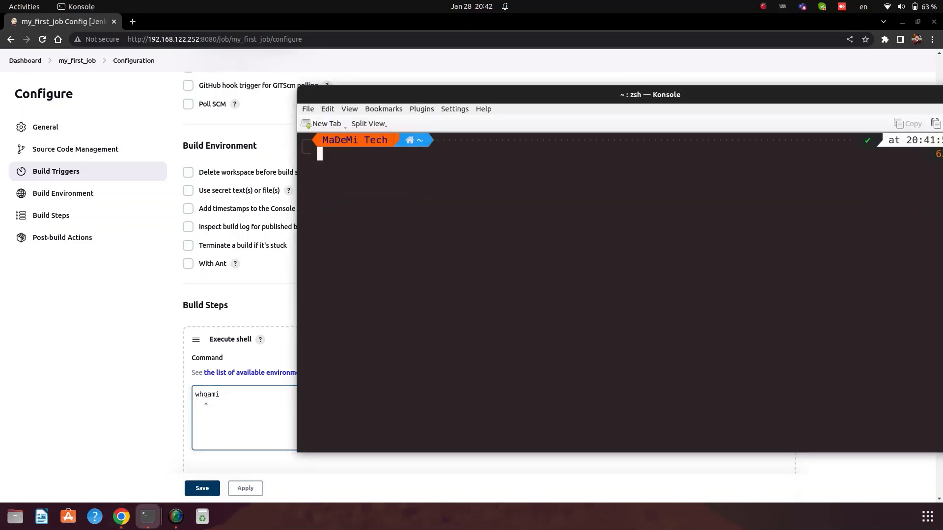
{"action": "type", "text": "cal"}
{"action": "key", "text": "Return"}
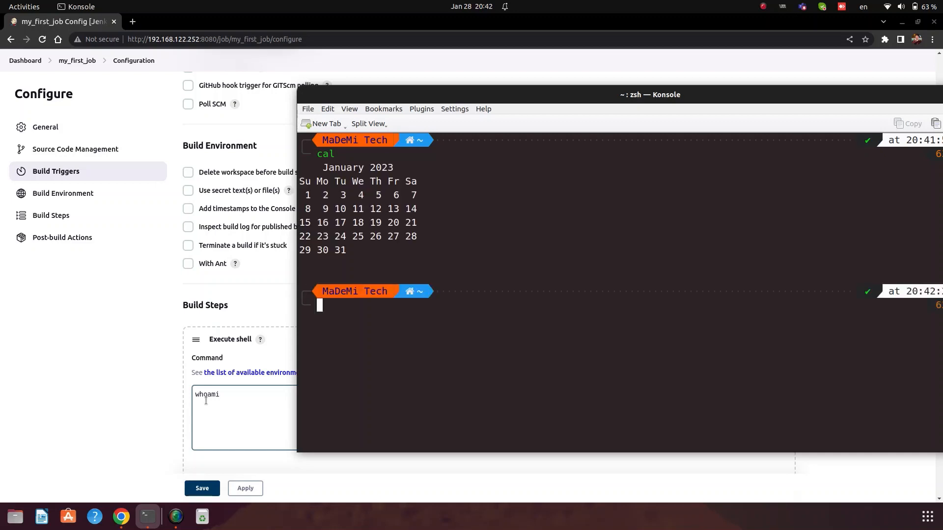
Step: Run cal 2023, then cal again for the current month in Konsole
{"action": "type", "text": "cal 2023"}
{"action": "key", "text": "Return"}
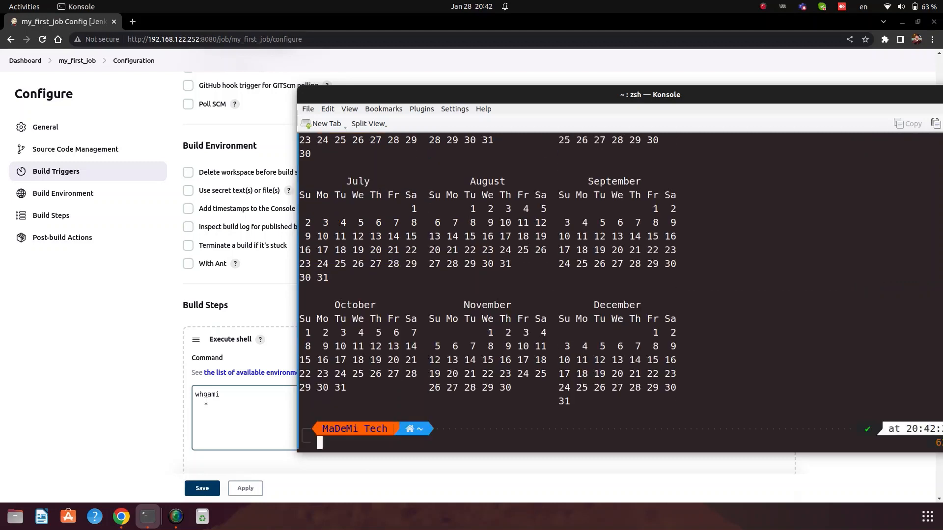
{"action": "key", "text": "ctrl+l"}
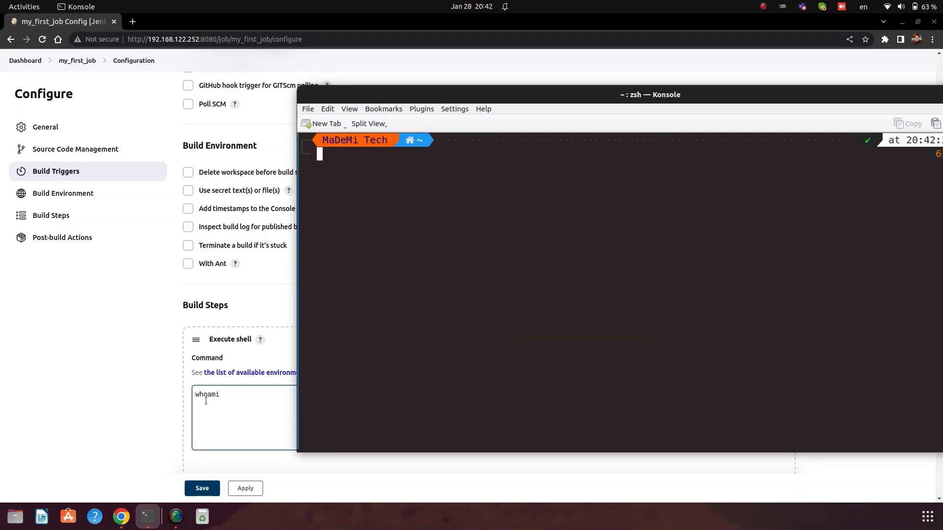
{"action": "type", "text": "cal"}
{"action": "key", "text": "Return"}
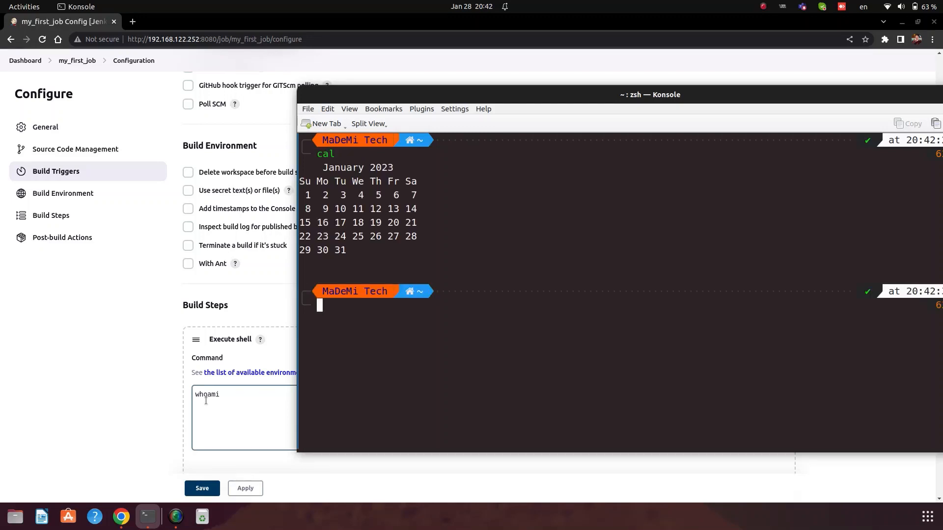
{"action": "left_click", "coordinate": [205, 401]}
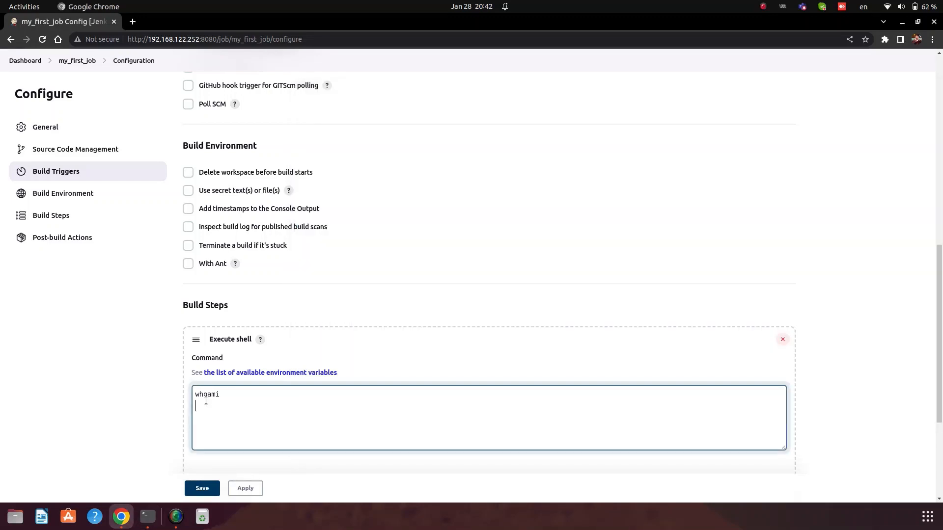
Step: Add cal and pwd lines to the Command box, trying pwd in Konsole first
{"action": "key", "text": "Return"}
{"action": "type", "text": "cat"}
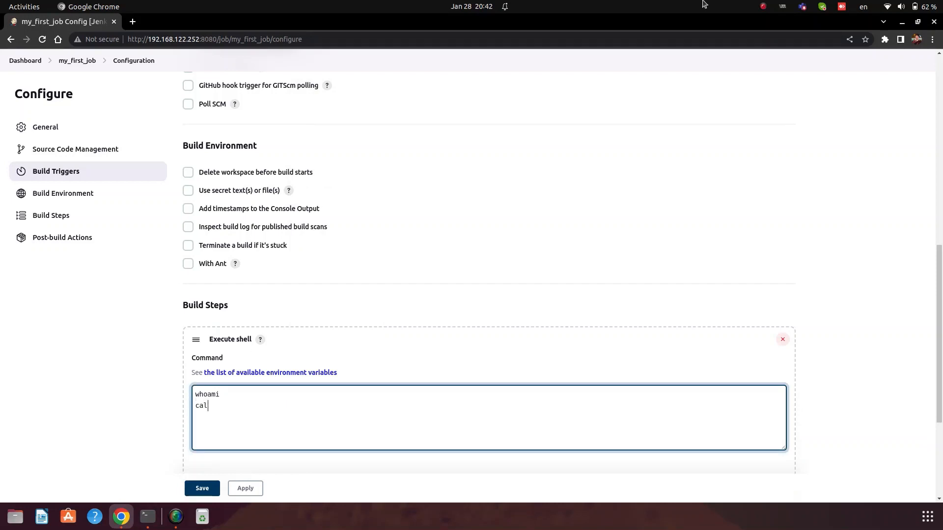
{"action": "key", "text": "alt+Tab"}
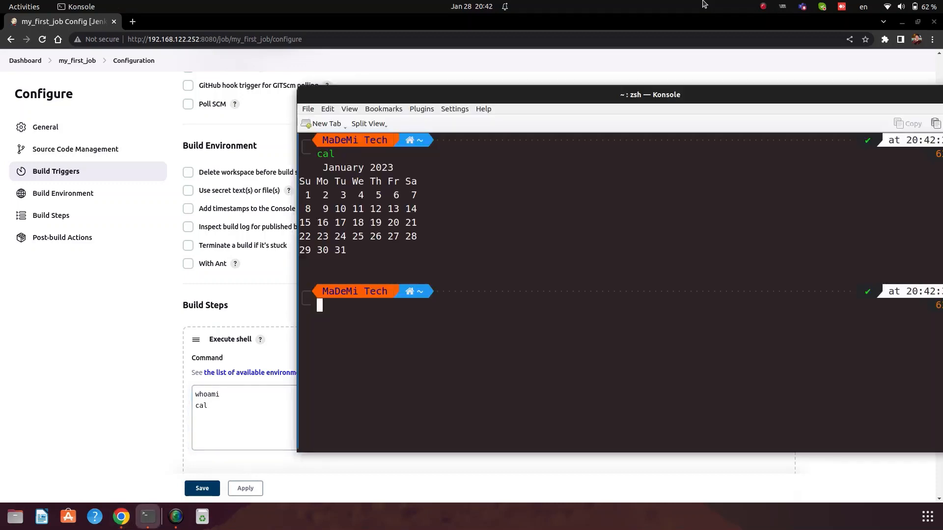
{"action": "key", "text": "ctrl+l"}
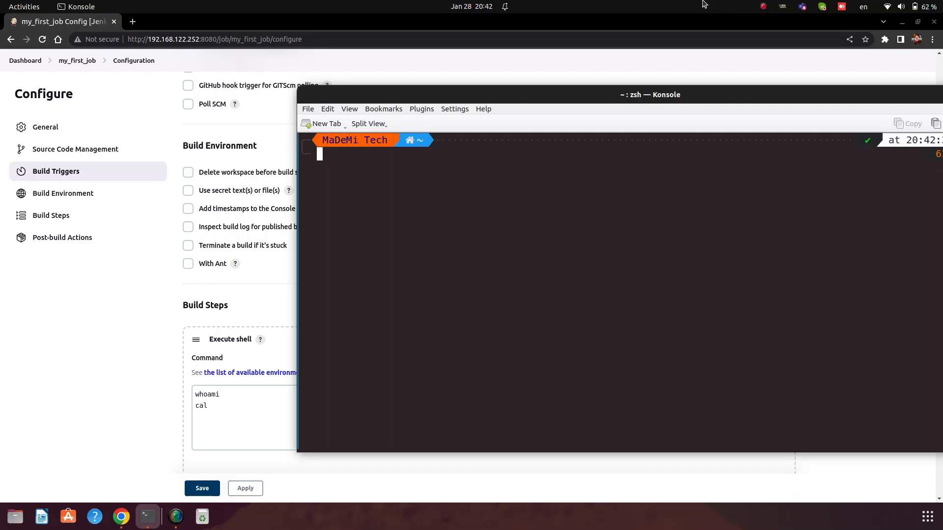
{"action": "type", "text": "pwd"}
{"action": "key", "text": "Return"}
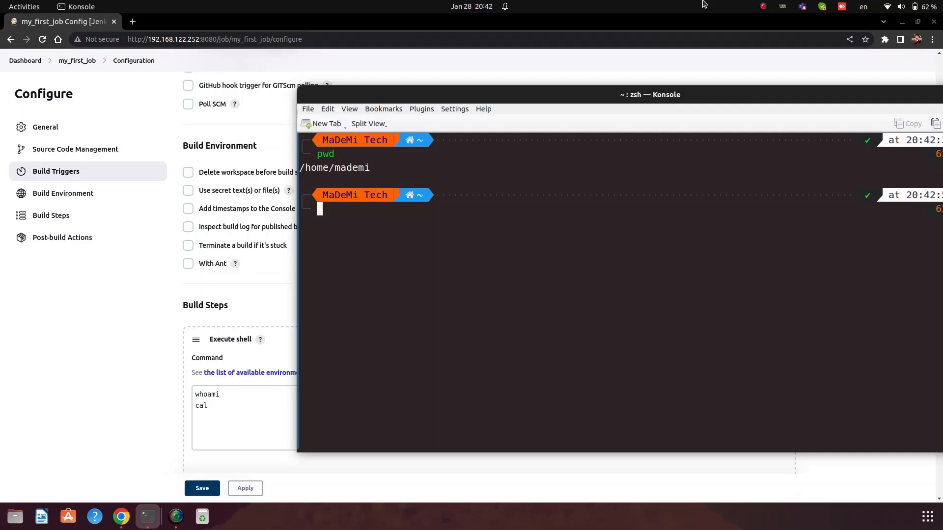
{"action": "left_click", "coordinate": [222, 404]}
{"action": "key", "text": "Return"}
{"action": "type", "text": "pwd"}
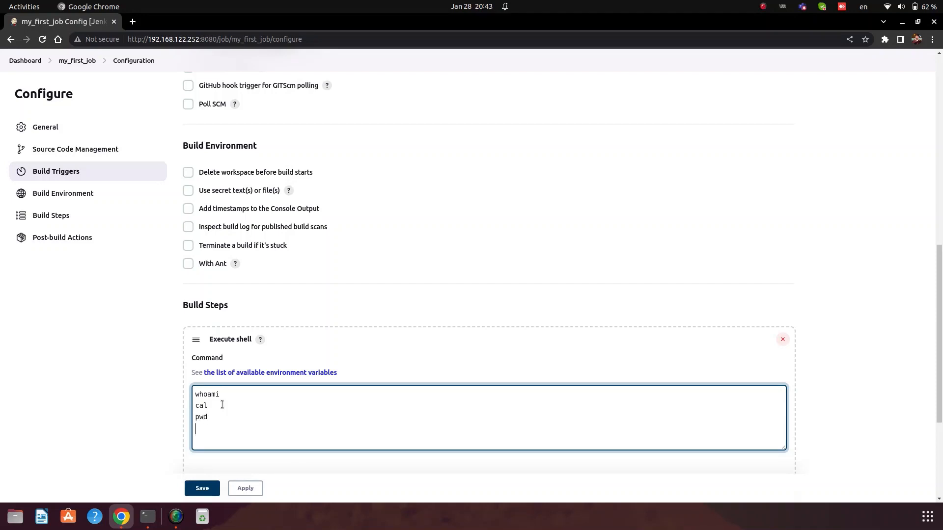
Step: Create and list the jenkin-job folder in Konsole, pasting the mkdir line into the Command box
{"action": "key", "text": "alt+Tab"}
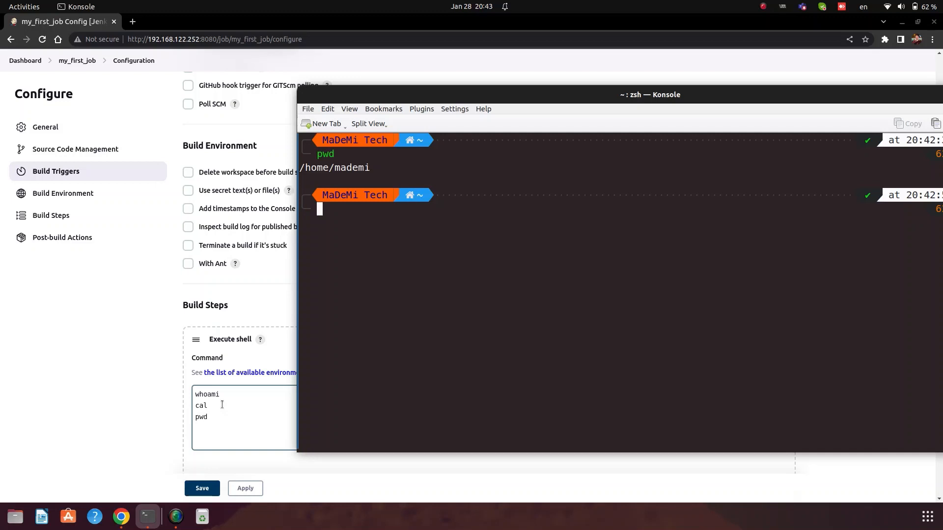
{"action": "type", "text": "mkdir "}
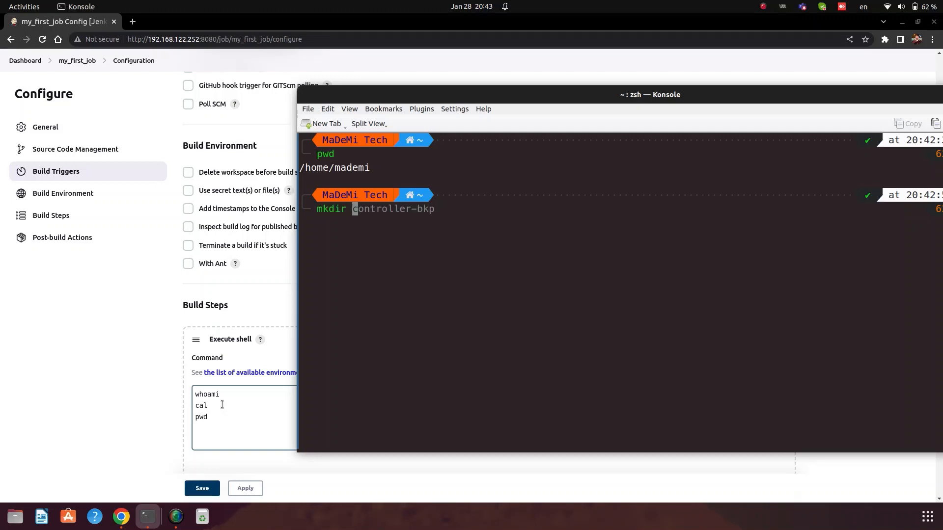
{"action": "type", "text": "jenkin"}
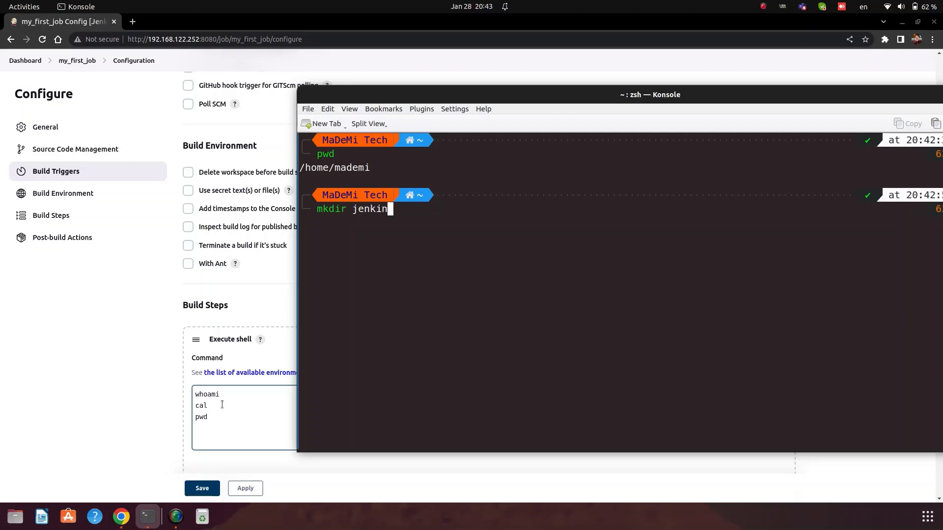
{"action": "type", "text": "-job"}
{"action": "key", "text": "Return"}
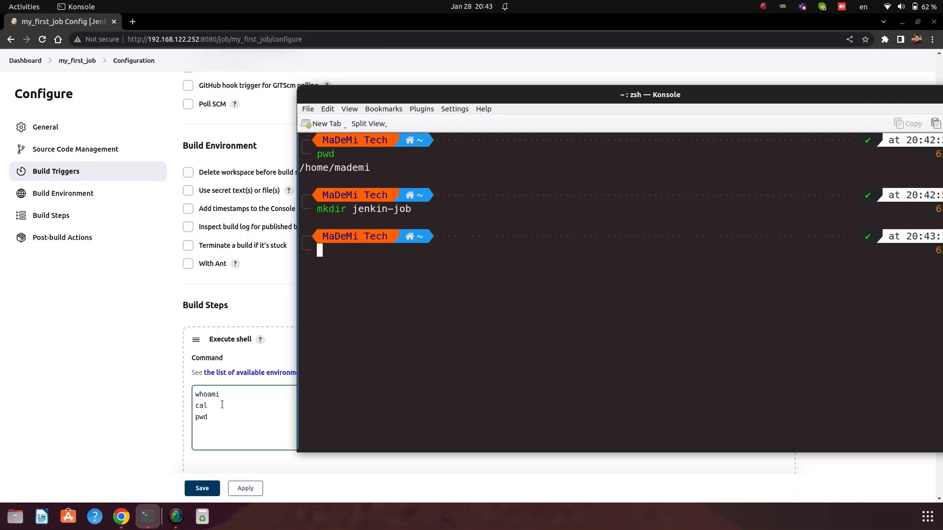
{"action": "type", "text": "ls "}
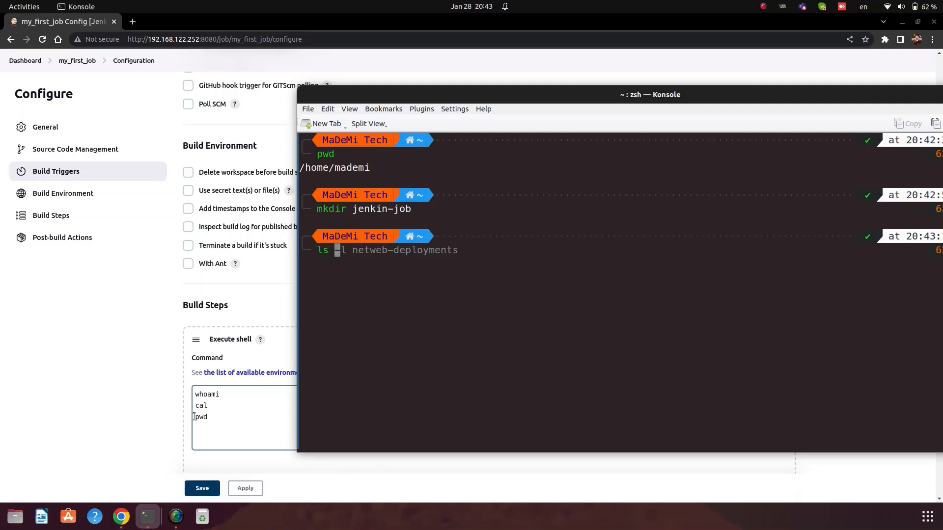
{"action": "type", "text": "je"}
{"action": "key", "text": "Tab"}
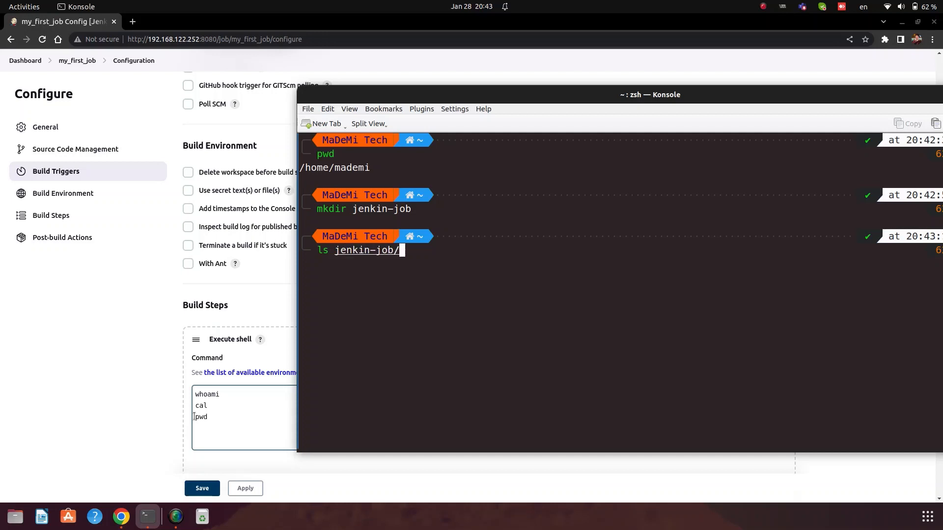
{"action": "key", "text": "Return"}
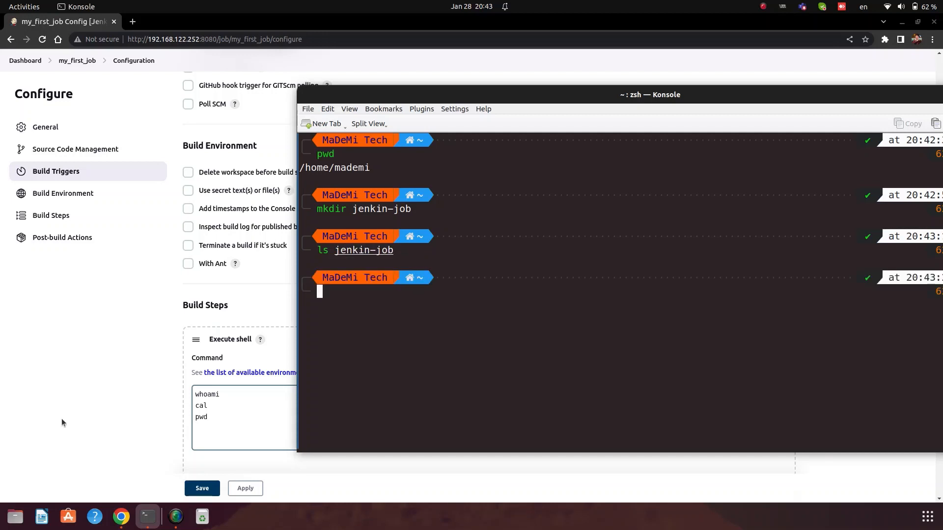
{"action": "left_click_drag", "start_coordinate": [317, 206], "coordinate": [417, 209]}
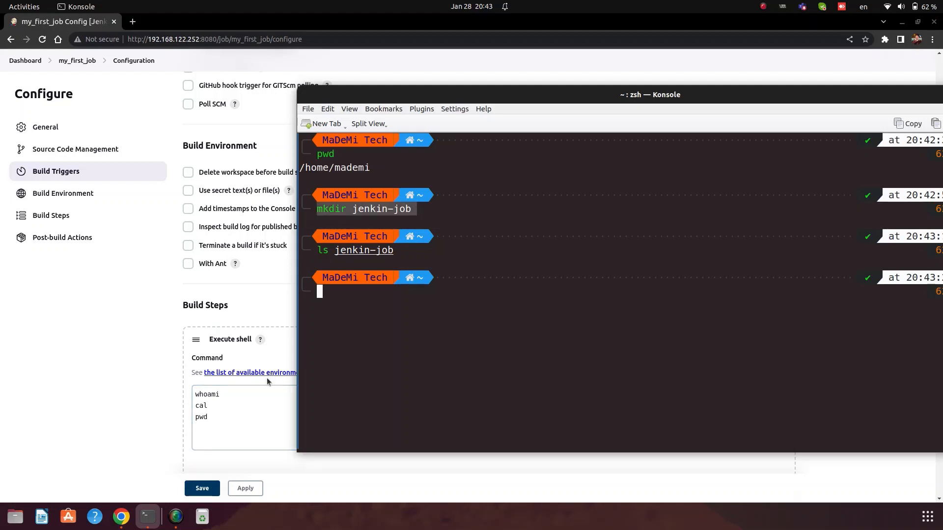
{"action": "middle_click", "coordinate": [224, 418]}
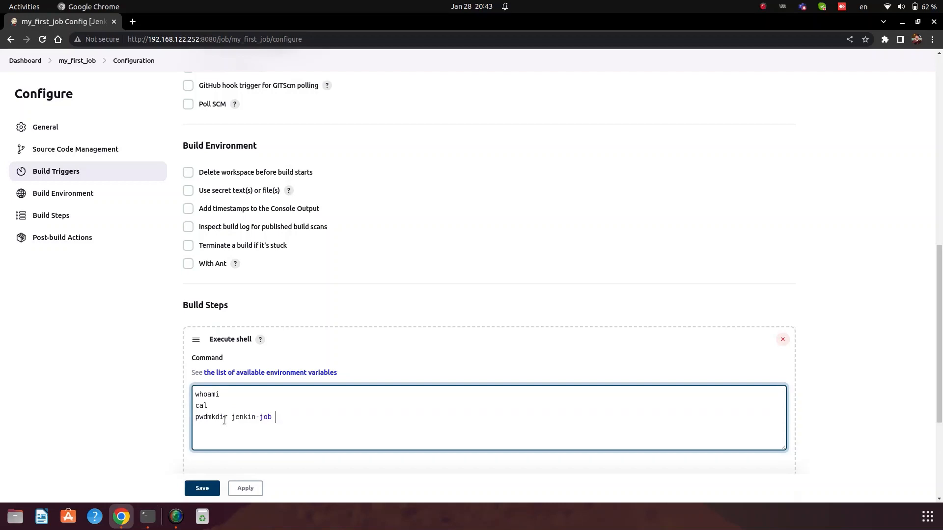
Step: Put mkdir jenkin-job on its own line below pwd in the Command box
{"action": "key", "text": "ctrl+Left"}
{"action": "key", "text": "ctrl+Left"}
{"action": "key", "text": "Return"}
{"action": "type", "text": "\\"}
{"action": "key", "text": "BackSpace"}
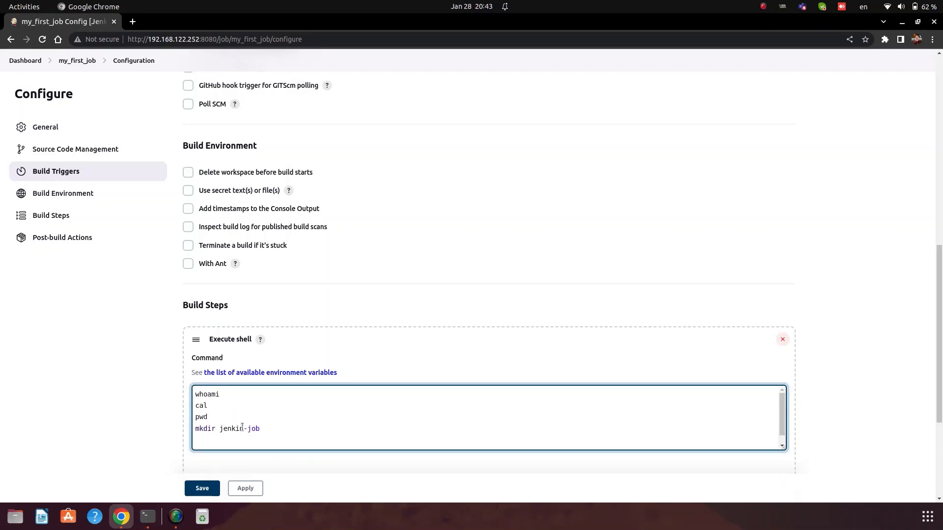
{"action": "middle_click", "coordinate": [274, 429]}
{"action": "key", "text": "BackSpace"}
{"action": "key", "text": "BackSpace"}
{"action": "key", "text": "BackSpace"}
{"action": "key", "text": "BackSpace"}
{"action": "key", "text": "BackSpace"}
{"action": "key", "text": "BackSpace"}
{"action": "key", "text": "BackSpace"}
{"action": "key", "text": "BackSpace"}
{"action": "key", "text": "BackSpace"}
{"action": "key", "text": "BackSpace"}
{"action": "key", "text": "BackSpace"}
{"action": "key", "text": "BackSpace"}
{"action": "key", "text": "BackSpace"}
{"action": "key", "text": "BackSpace"}
{"action": "key", "text": "BackSpace"}
{"action": "key", "text": "BackSpace"}
{"action": "key", "text": "Return"}
Step: Run cd jenkin-job in Konsole and paste it as the next Command line
{"action": "key", "text": "alt+Tab"}
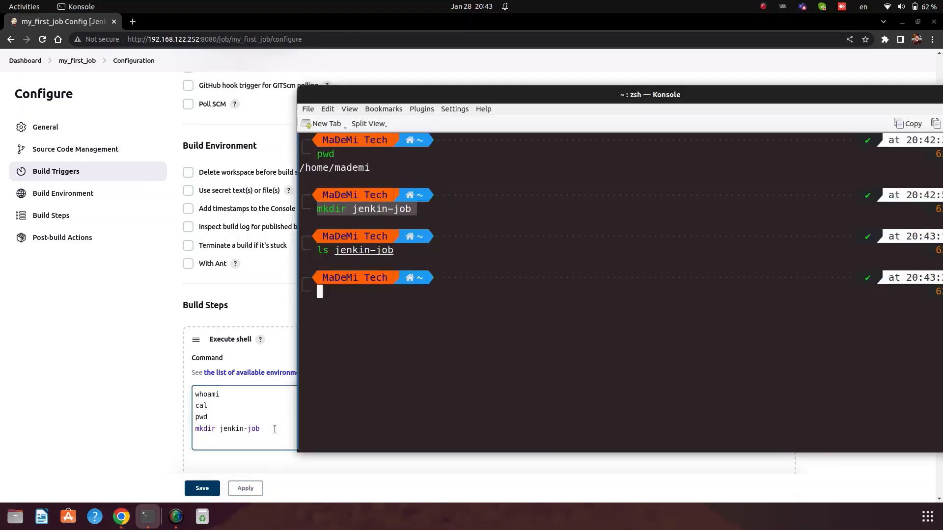
{"action": "type", "text": "pwd"}
{"action": "key", "text": "BackSpace"}
{"action": "key", "text": "BackSpace"}
{"action": "key", "text": "BackSpace"}
{"action": "type", "text": "cd "}
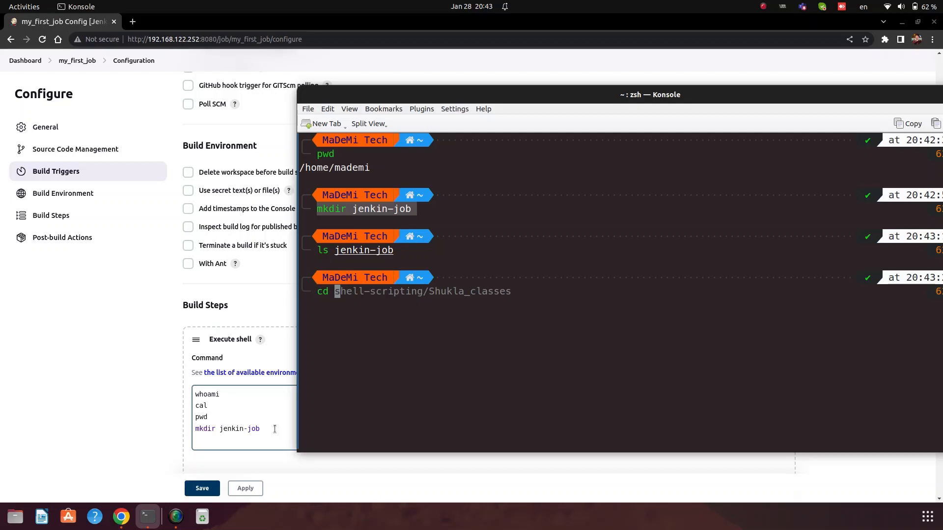
{"action": "type", "text": "je"}
{"action": "key", "text": "Tab"}
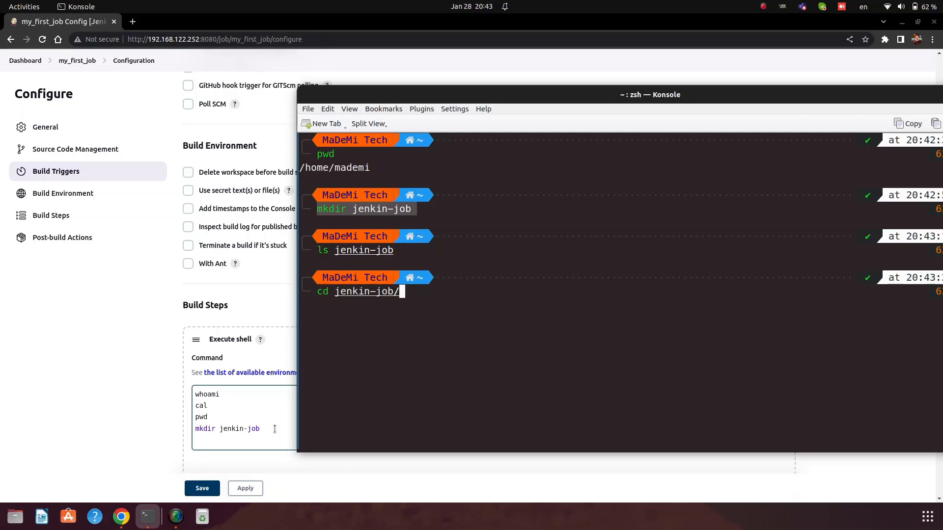
{"action": "key", "text": "Return"}
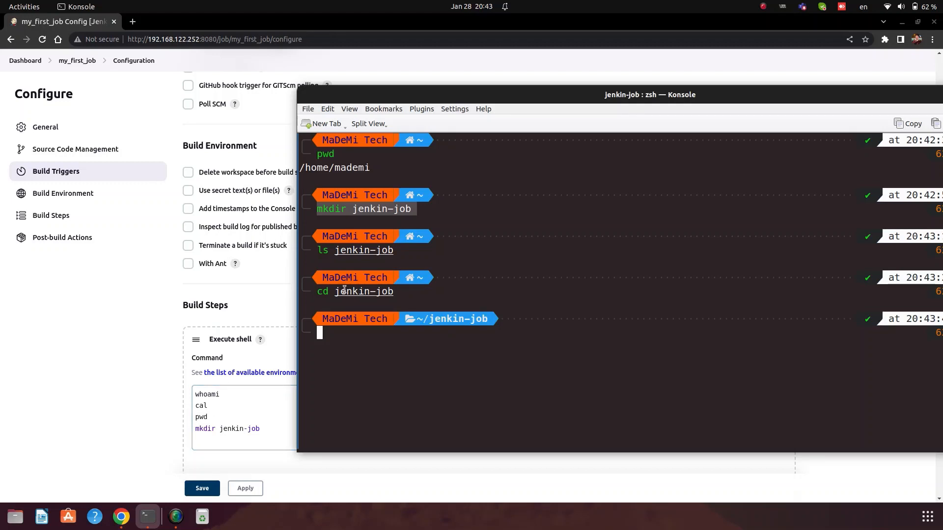
{"action": "left_click_drag", "start_coordinate": [317, 293], "coordinate": [397, 294]}
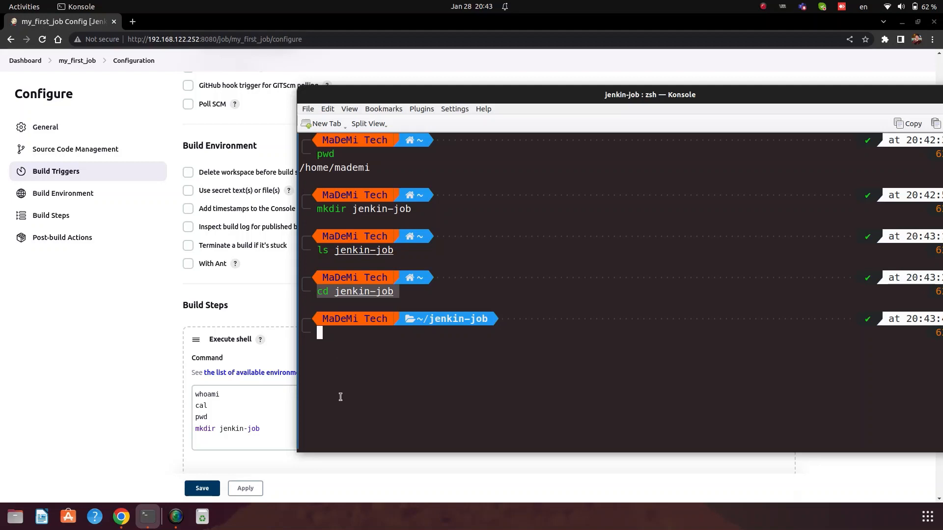
{"action": "left_click", "coordinate": [280, 432]}
{"action": "key", "text": "Return"}
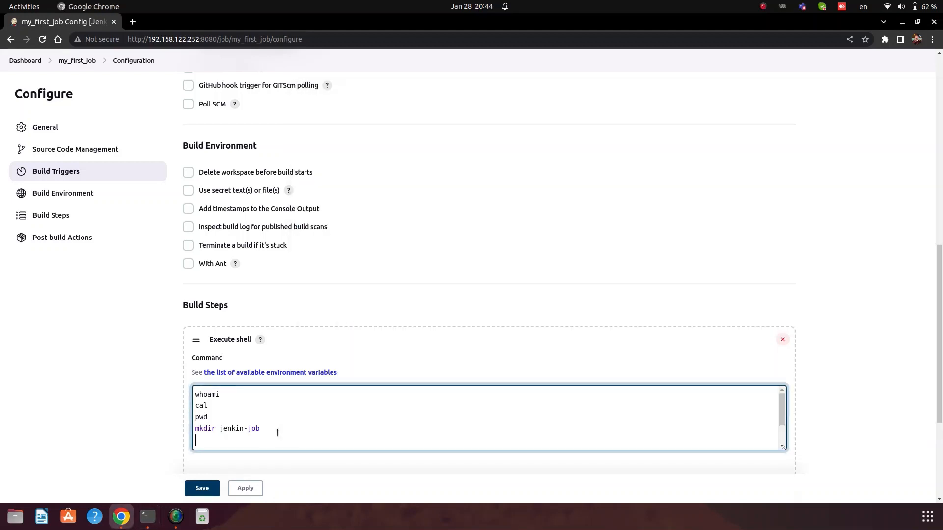
{"action": "type", "text": "cd jenkin-job"}
{"action": "key", "text": "Return"}
Step: Check pwd inside jenkin-job, add pwd as the final command line, and apply
{"action": "key", "text": "alt+Tab"}
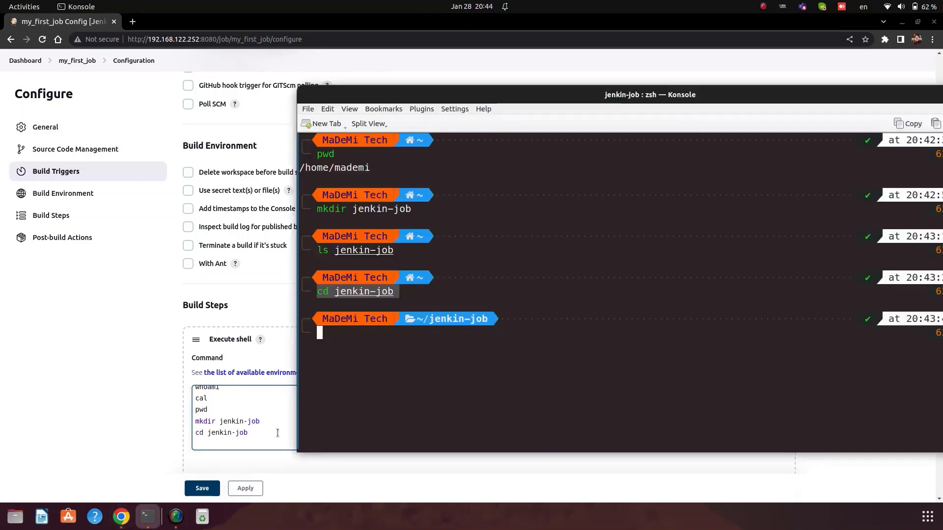
{"action": "type", "text": "pwd"}
{"action": "key", "text": "Return"}
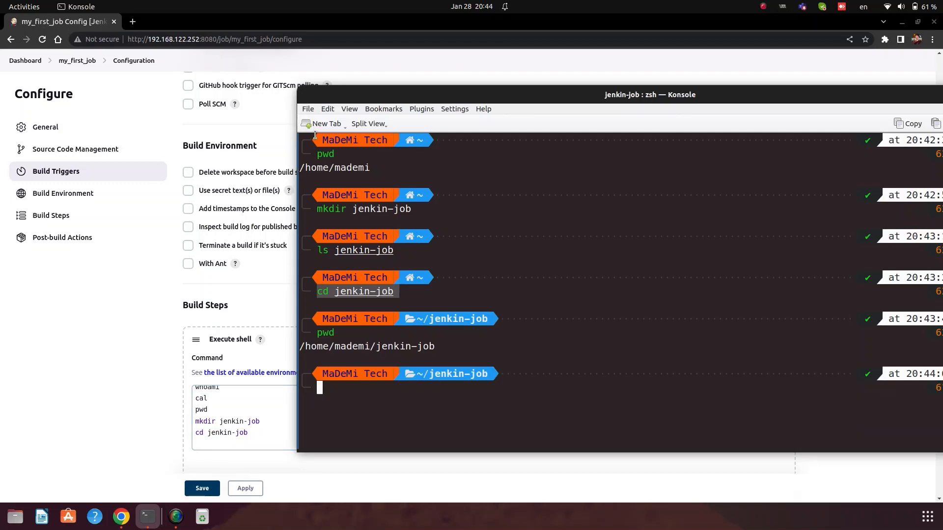
{"action": "left_click", "coordinate": [302, 347]}
{"action": "left_click_drag", "start_coordinate": [302, 347], "coordinate": [442, 342]}
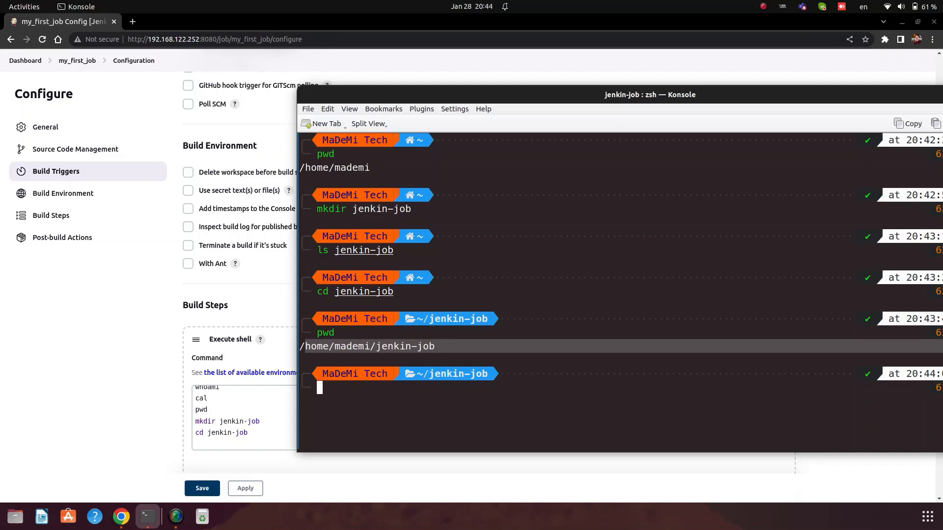
{"action": "left_click", "coordinate": [393, 411]}
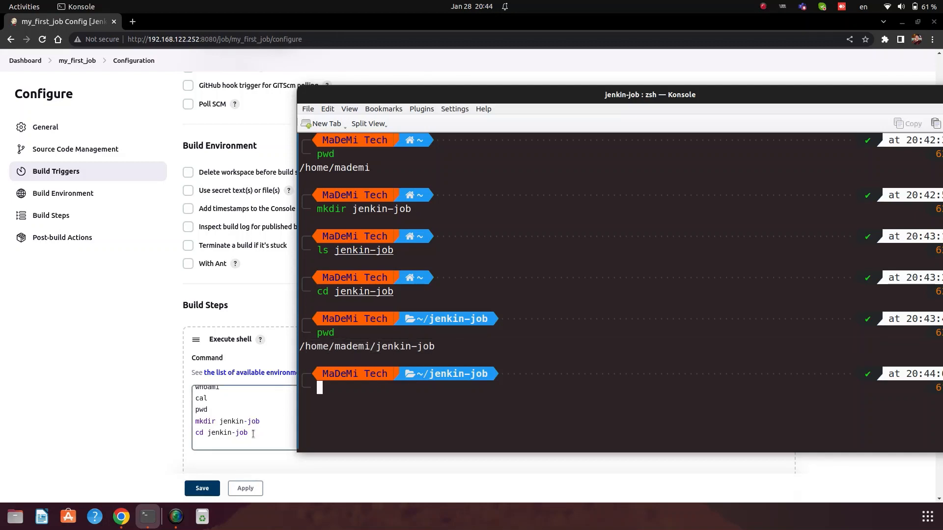
{"action": "left_click", "coordinate": [253, 434]}
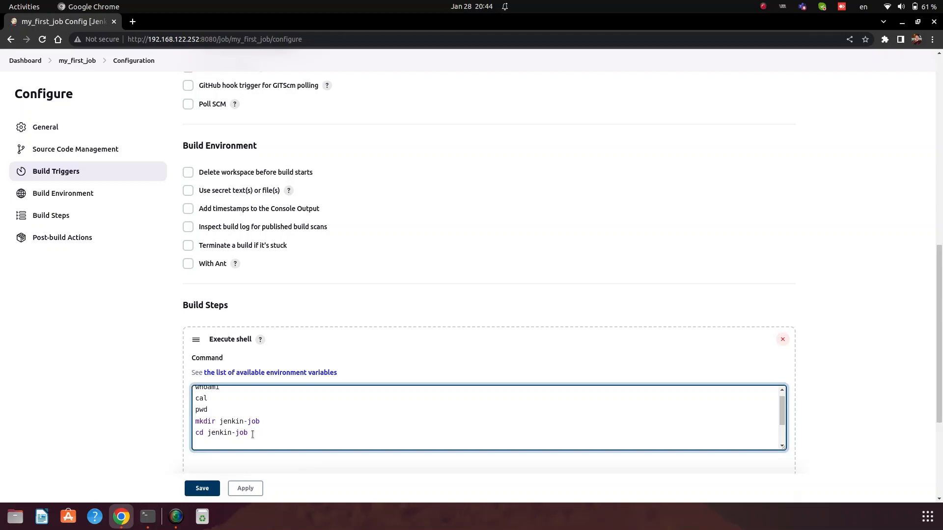
{"action": "type", "text": "pwd"}
{"action": "left_click", "coordinate": [247, 489]}
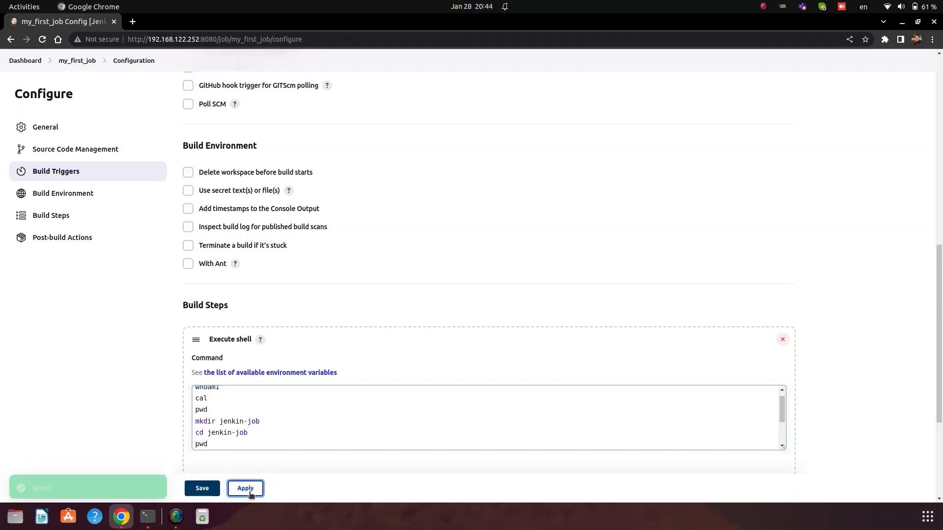
Step: Save the configuration, return to the dashboard, and open my_first_job from the job list
{"action": "left_click", "coordinate": [202, 489]}
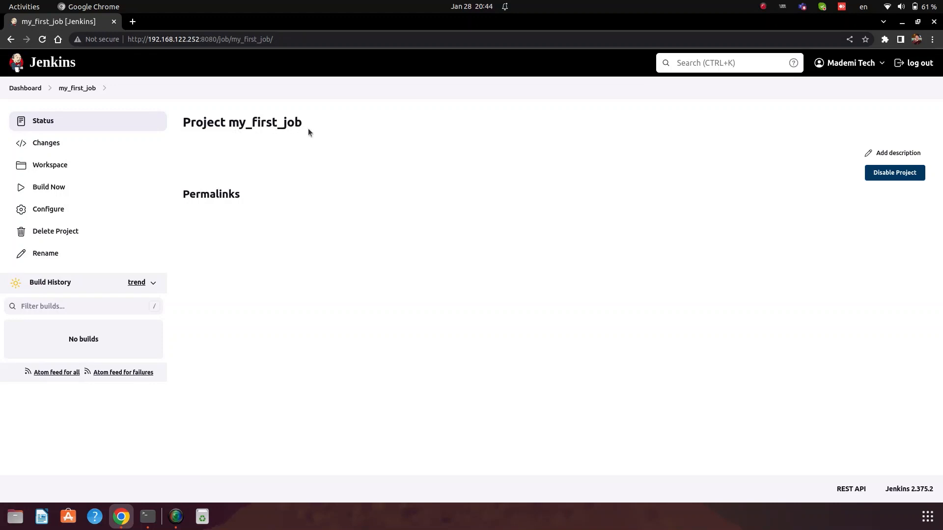
{"action": "left_click", "coordinate": [31, 91]}
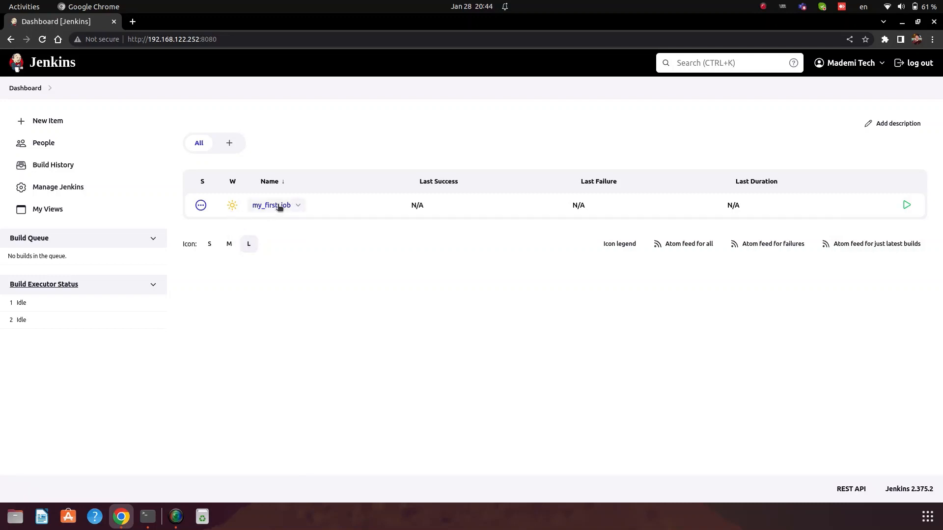
{"action": "left_click", "coordinate": [299, 207]}
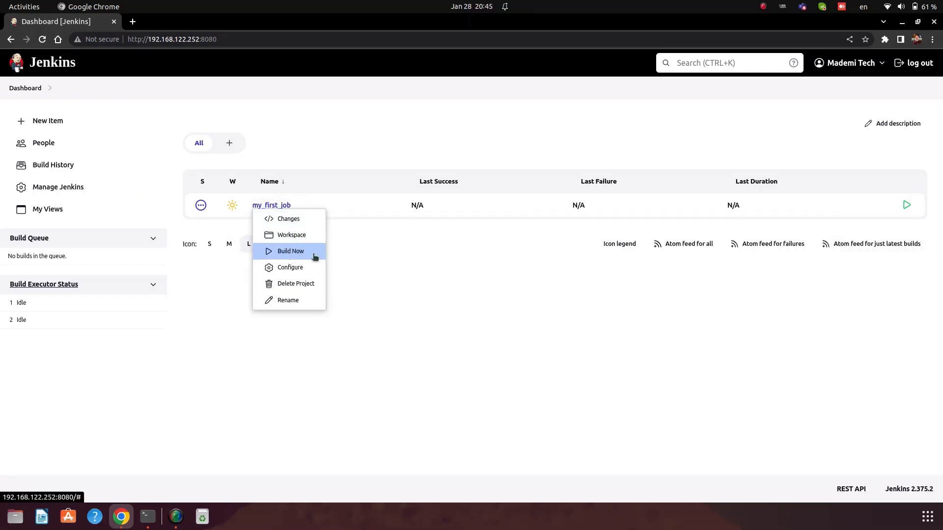
{"action": "left_click", "coordinate": [267, 210]}
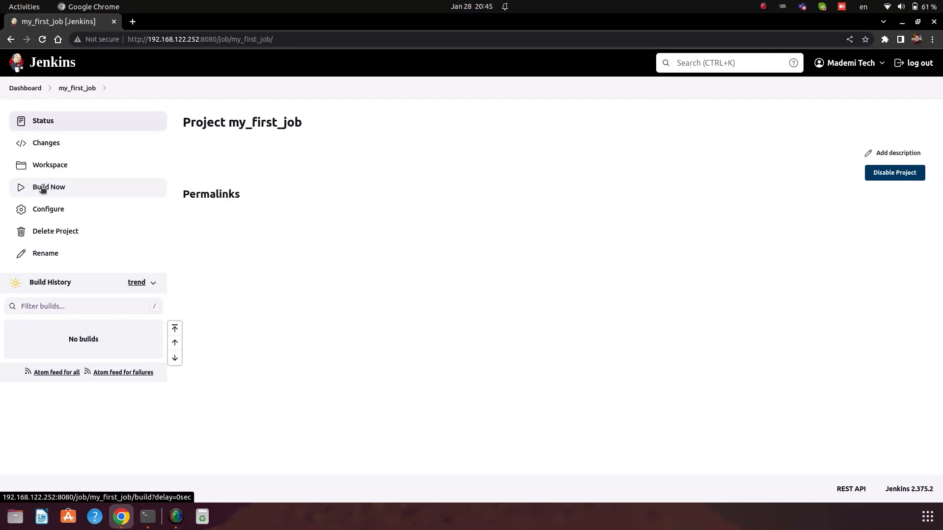
Step: Build my_first_job and view build #1's console output ending in Finished: SUCCESS
{"action": "left_click", "coordinate": [43, 190]}
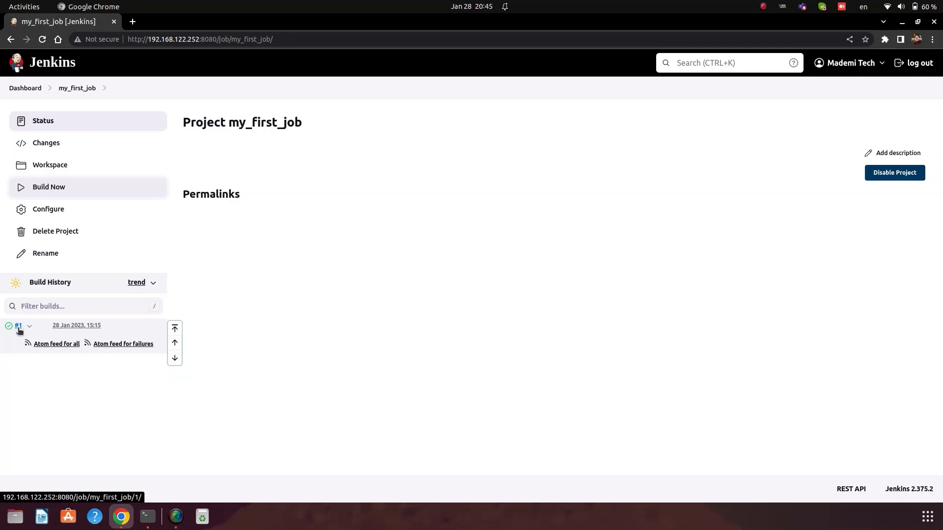
{"action": "left_click", "coordinate": [19, 326]}
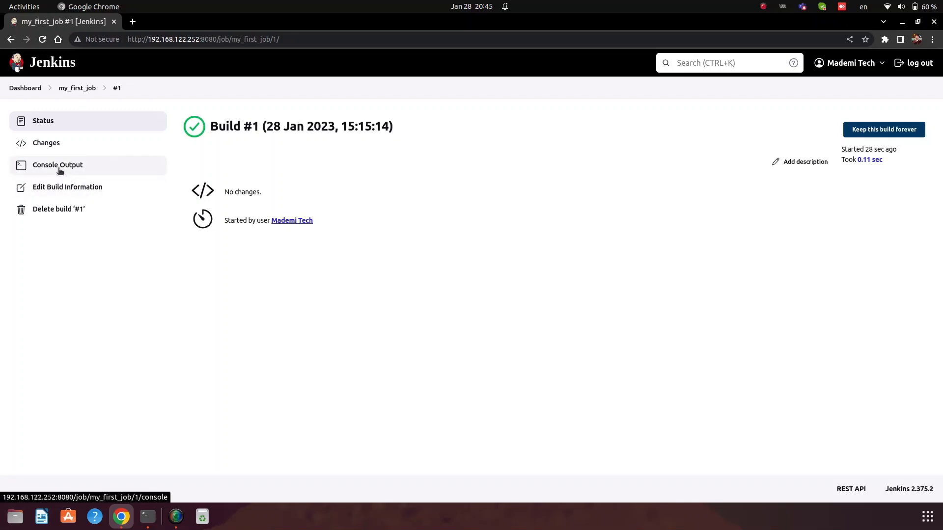
{"action": "left_click", "coordinate": [59, 170]}
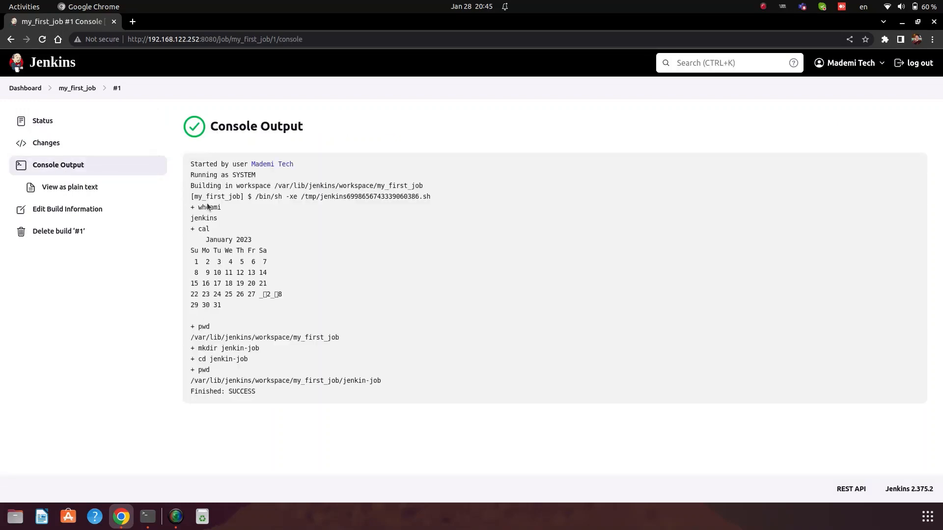
{"action": "key", "text": "alt+Tab"}
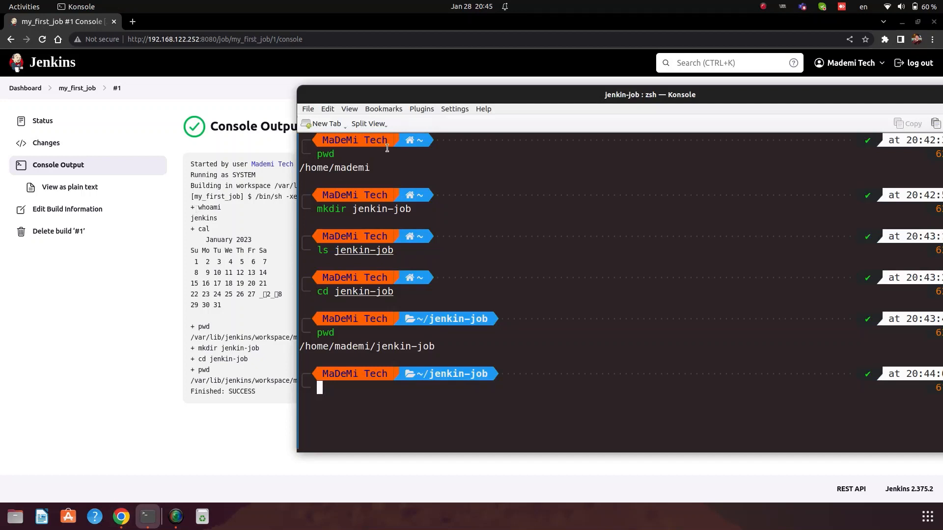
{"action": "left_click_drag", "start_coordinate": [382, 95], "coordinate": [485, 88]}
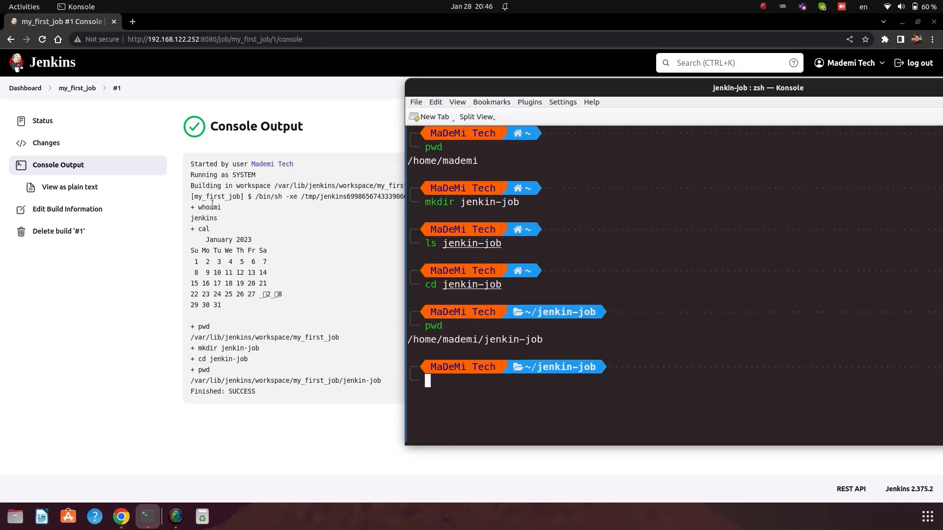
{"action": "left_click_drag", "start_coordinate": [191, 219], "coordinate": [225, 219]}
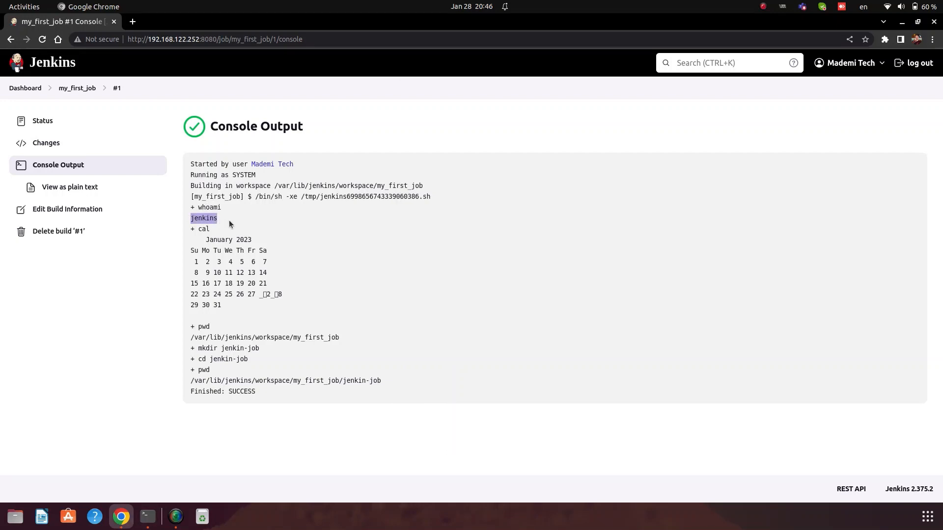
{"action": "key", "text": "alt+Tab"}
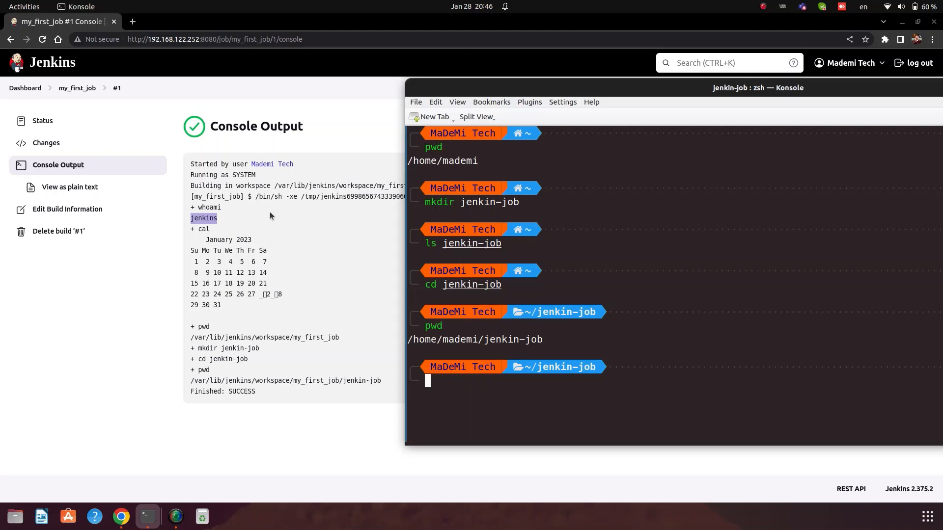
{"action": "left_click_drag", "start_coordinate": [201, 237], "coordinate": [230, 303]}
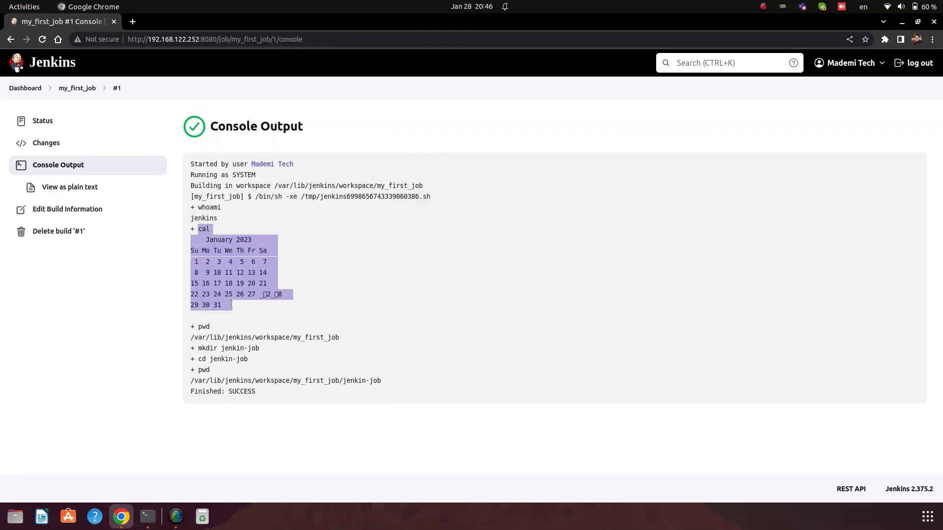
{"action": "key", "text": "alt+Tab"}
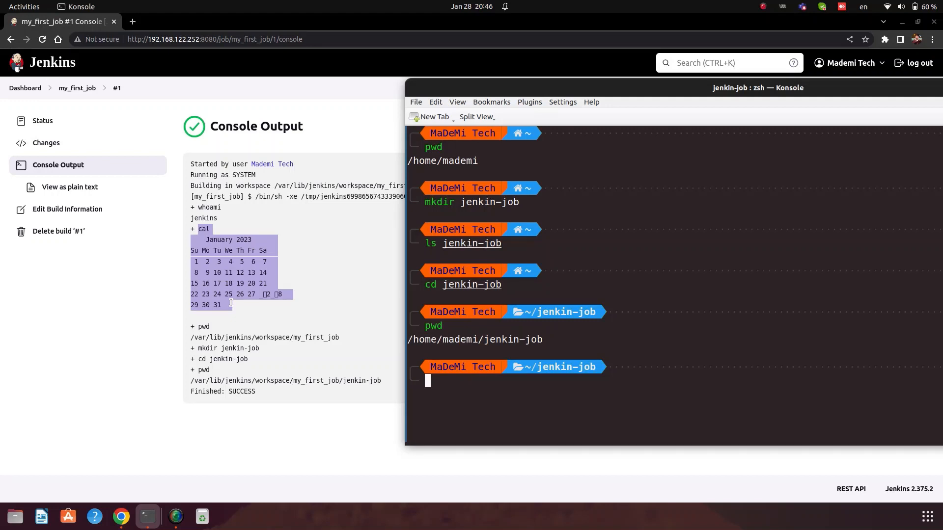
{"action": "left_click", "coordinate": [192, 326]}
{"action": "left_click_drag", "start_coordinate": [192, 327], "coordinate": [256, 337]}
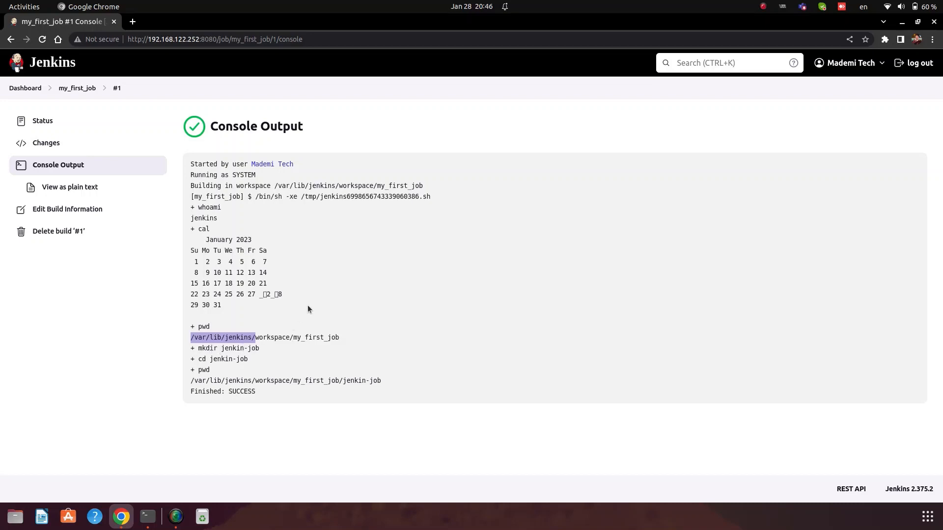
Step: Open a new terminal and try changing into the pasted Jenkins home path
{"action": "key", "text": "ctrl+alt+t"}
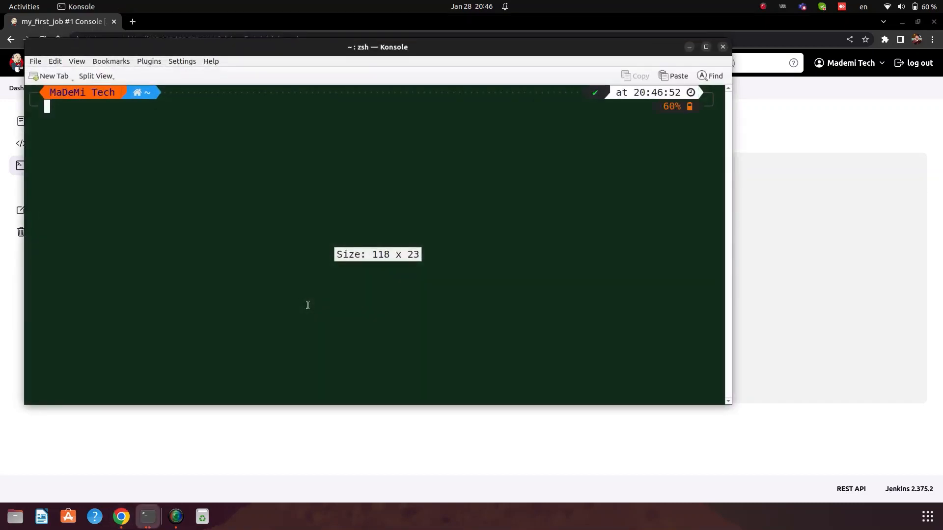
{"action": "type", "text": "cd"}
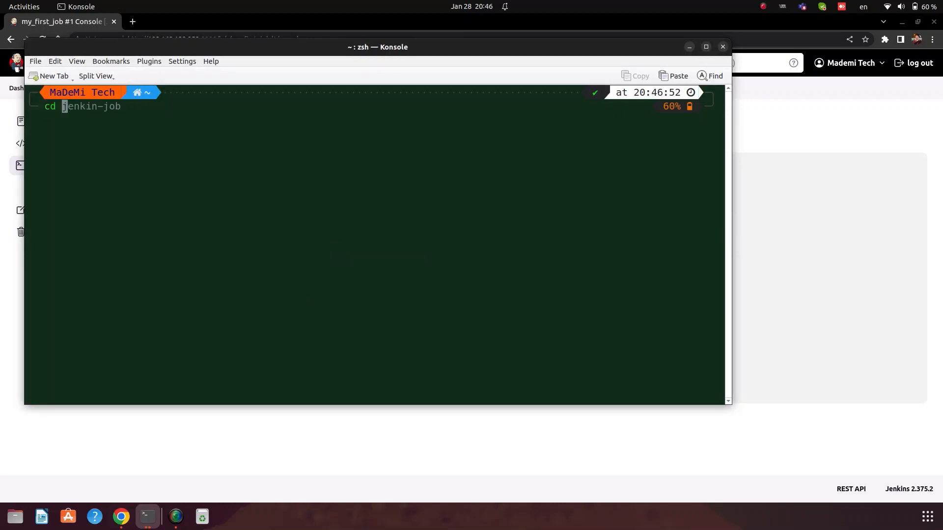
{"action": "type", "text": "/var/lib/jenkins/"}
{"action": "key", "text": "Return"}
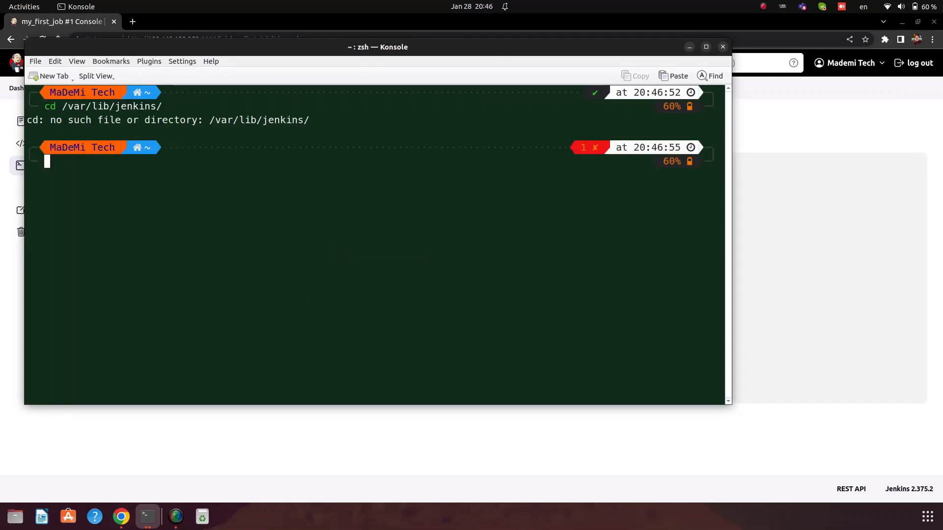
{"action": "key", "text": "ctrl+l"}
Step: Start a root shell with sudo -i and retry the cd into the Jenkins home path
{"action": "type", "text": "s"}
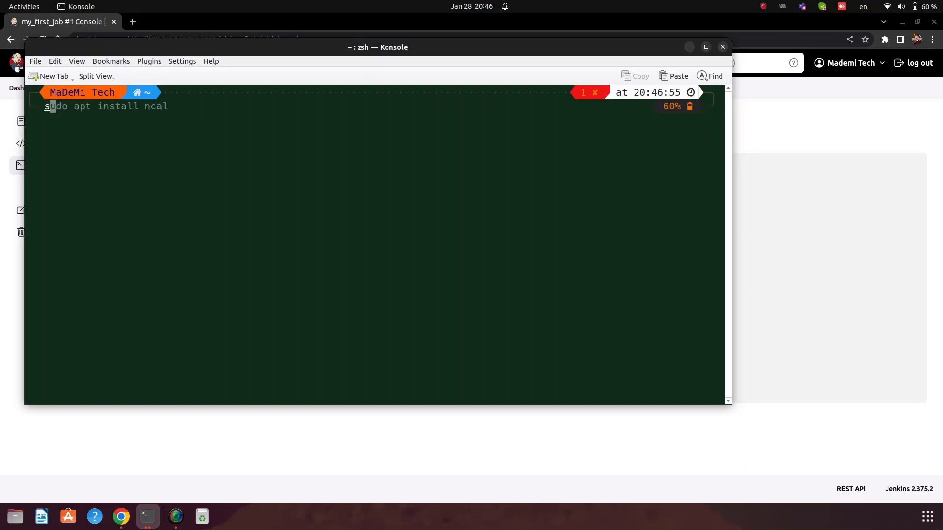
{"action": "type", "text": "udo -i"}
{"action": "key", "text": "Return"}
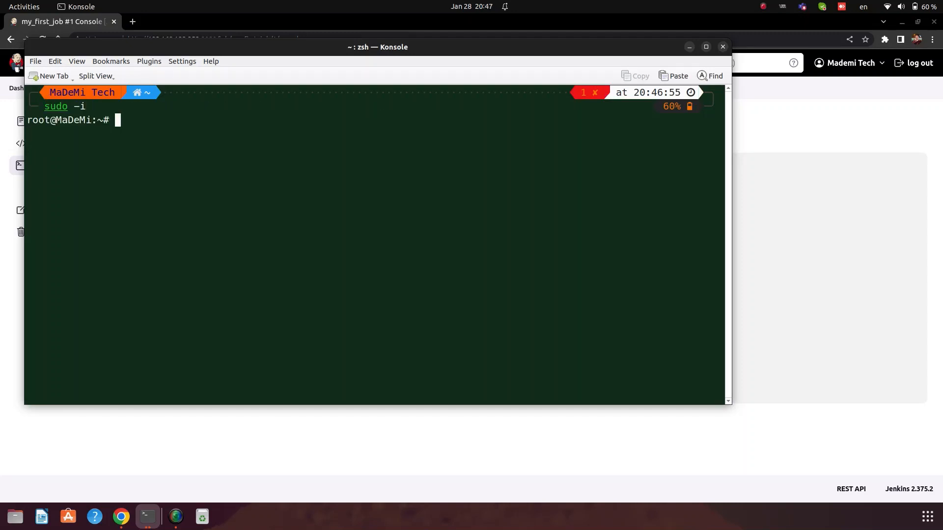
{"action": "type", "text": "cd"}
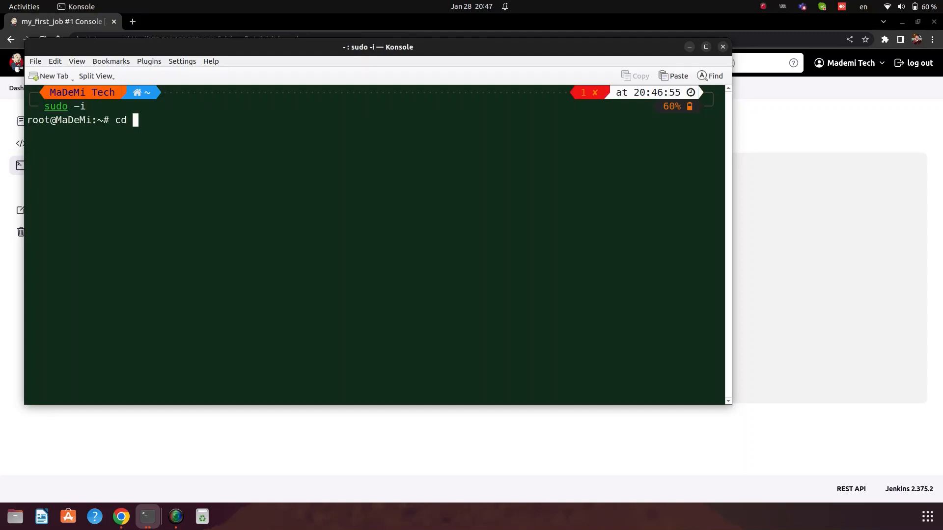
{"action": "type", "text": "/var/lib/jenkins/"}
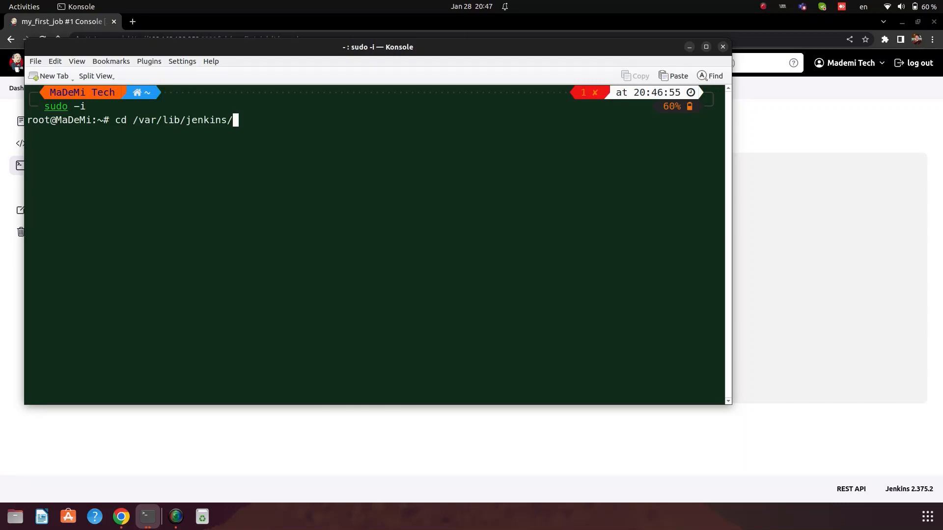
{"action": "key", "text": "Return"}
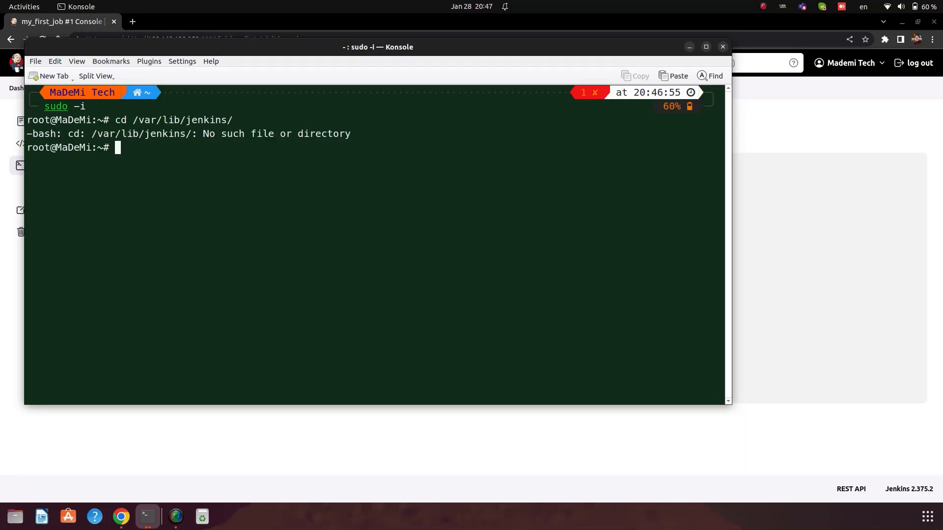
Step: Trim the recalled cd path against the build log, then cancel it and clear the screen
{"action": "key", "text": "Up"}
{"action": "key", "text": "BackSpace"}
{"action": "key", "text": "BackSpace"}
{"action": "key", "text": "BackSpace"}
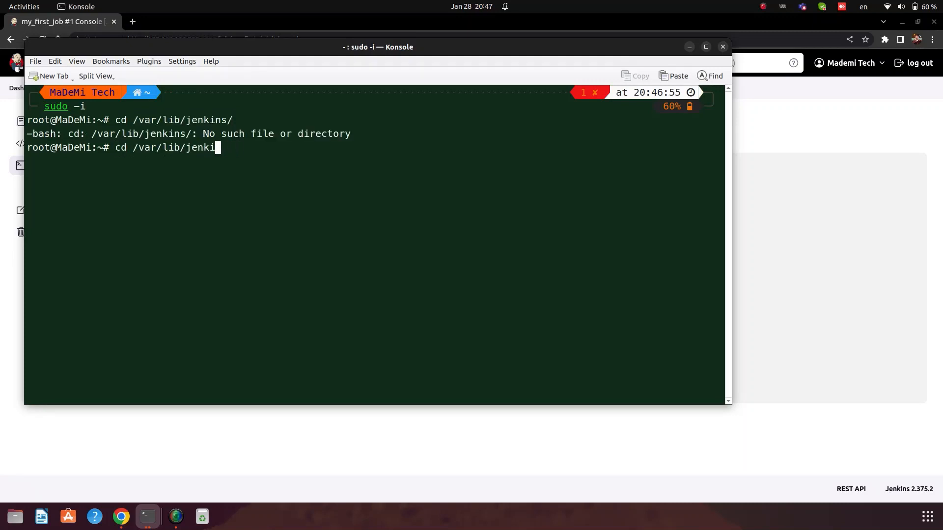
{"action": "key", "text": "alt+Tab"}
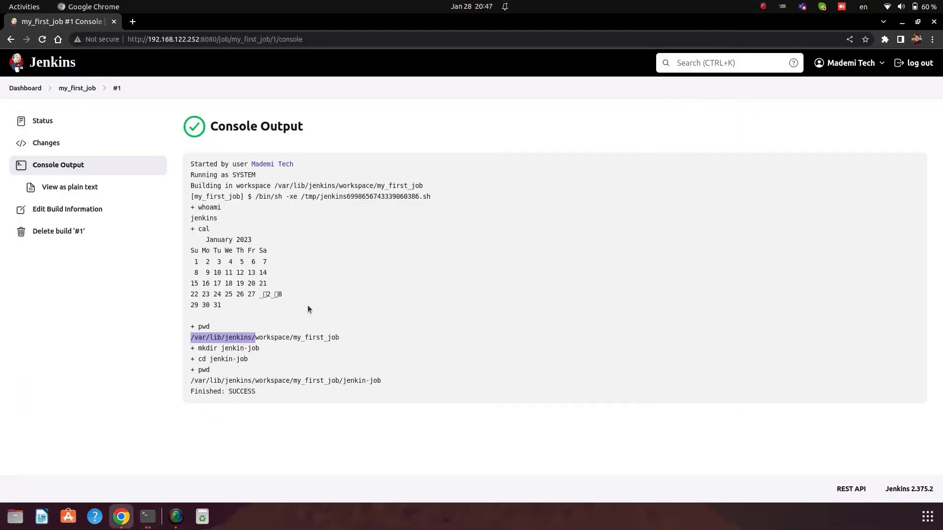
{"action": "key", "text": "alt+Tab"}
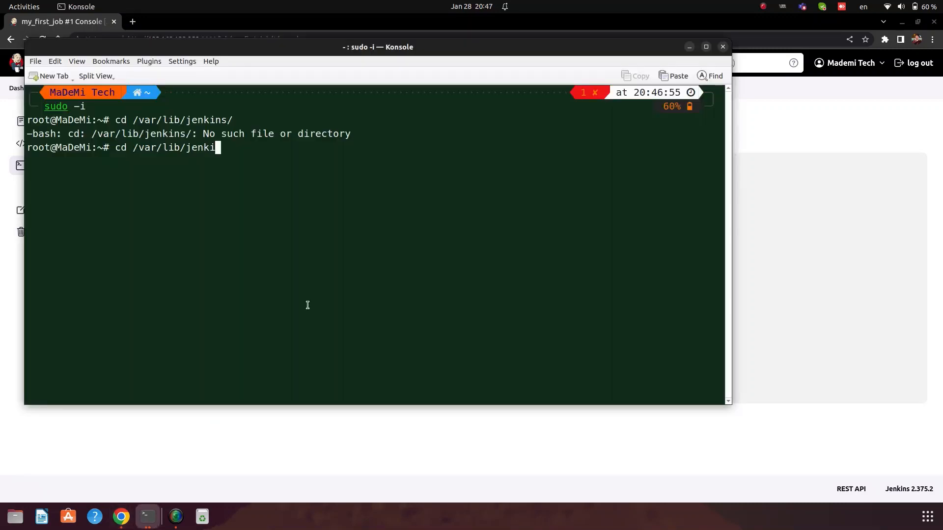
{"action": "key", "text": "BackSpace"}
{"action": "key", "text": "BackSpace"}
{"action": "key", "text": "BackSpace"}
{"action": "key", "text": "BackSpace"}
{"action": "key", "text": "BackSpace"}
{"action": "key", "text": "BackSpace"}
{"action": "key", "text": "BackSpace"}
{"action": "key", "text": "BackSpace"}
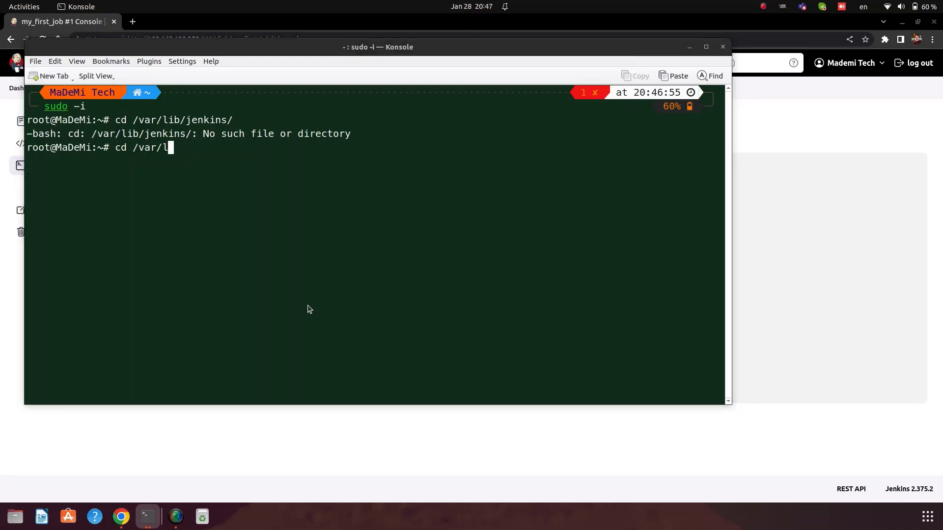
{"action": "key", "text": "alt+Tab"}
{"action": "key", "text": "alt+Tab"}
{"action": "key", "text": "ctrl+c"}
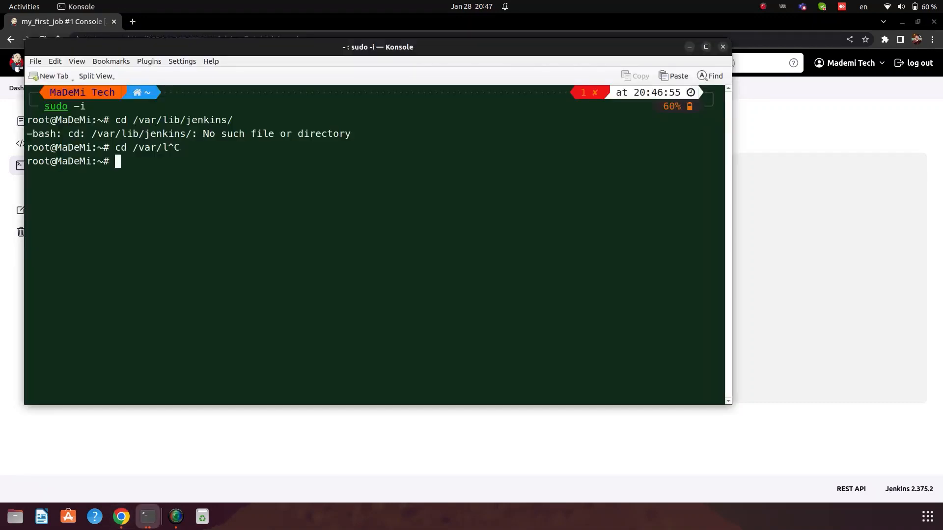
{"action": "key", "text": "ctrl+l"}
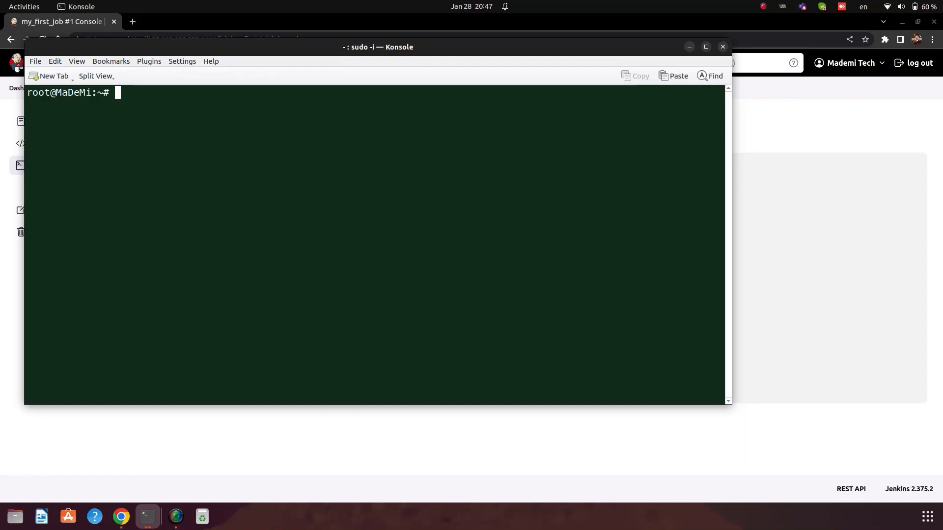
Step: SSH as ubuntu to 192.168.122.252, correcting the mistyped 192.168.121.252 address
{"action": "type", "text": "ssh ubu"}
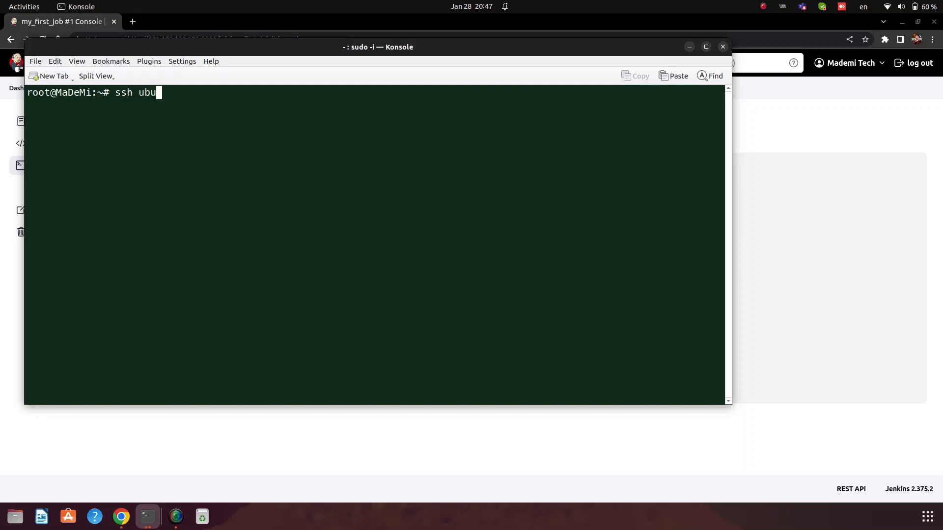
{"action": "type", "text": "ntu@192.168."}
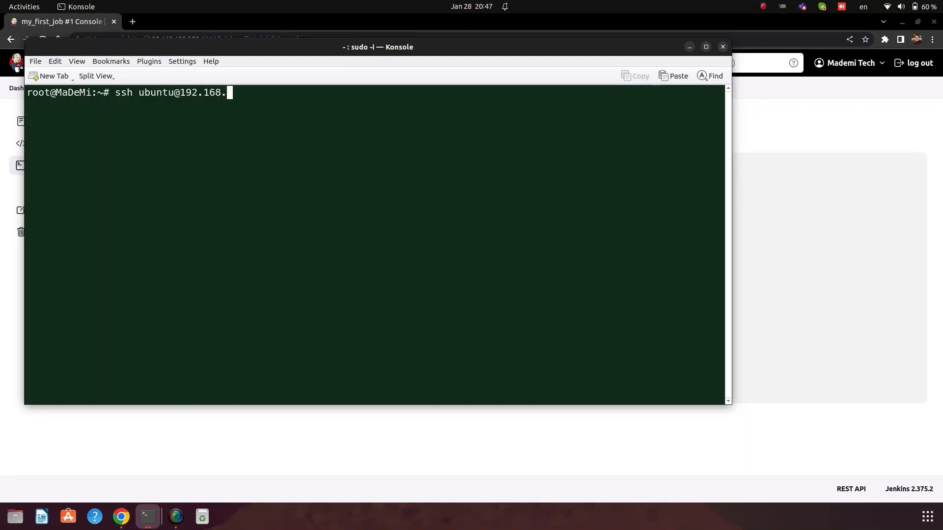
{"action": "type", "text": "121.252"}
{"action": "key", "text": "Return"}
{"action": "key", "text": "ctrl+c"}
{"action": "key", "text": "Up"}
{"action": "key", "text": "Left"}
{"action": "key", "text": "Left"}
{"action": "key", "text": "Left"}
{"action": "key", "text": "Left"}
{"action": "key", "text": "BackSpace"}
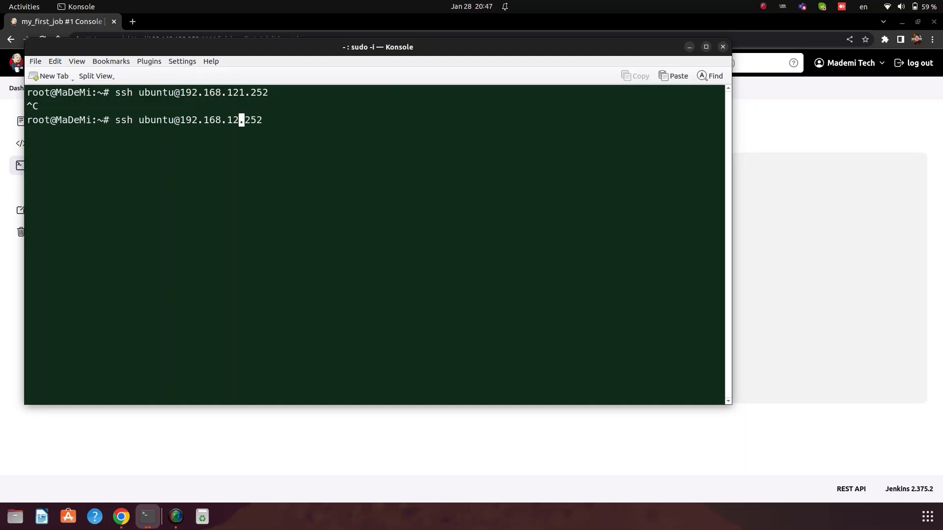
{"action": "type", "text": "2"}
{"action": "key", "text": "Return"}
Step: Accept the server's host key, submit the login password, and clear the screen
{"action": "type", "text": "yes"}
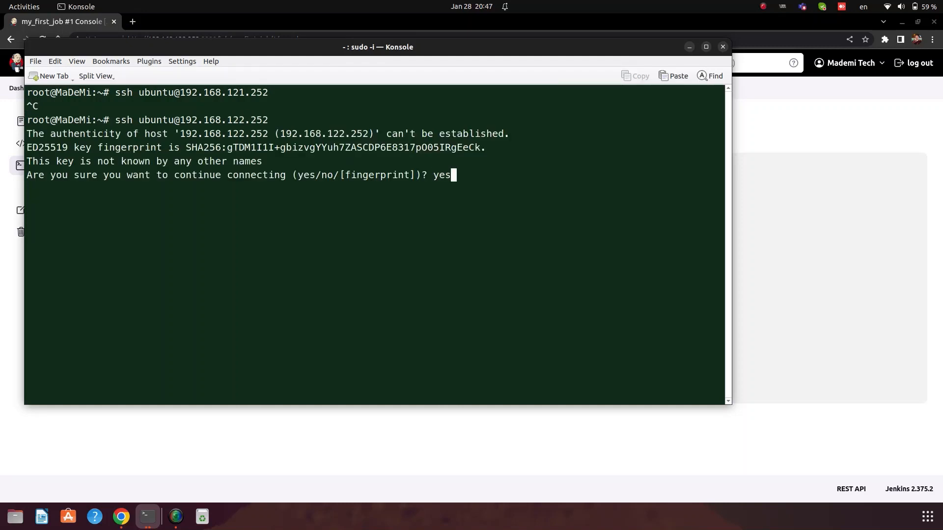
{"action": "key", "text": "Return"}
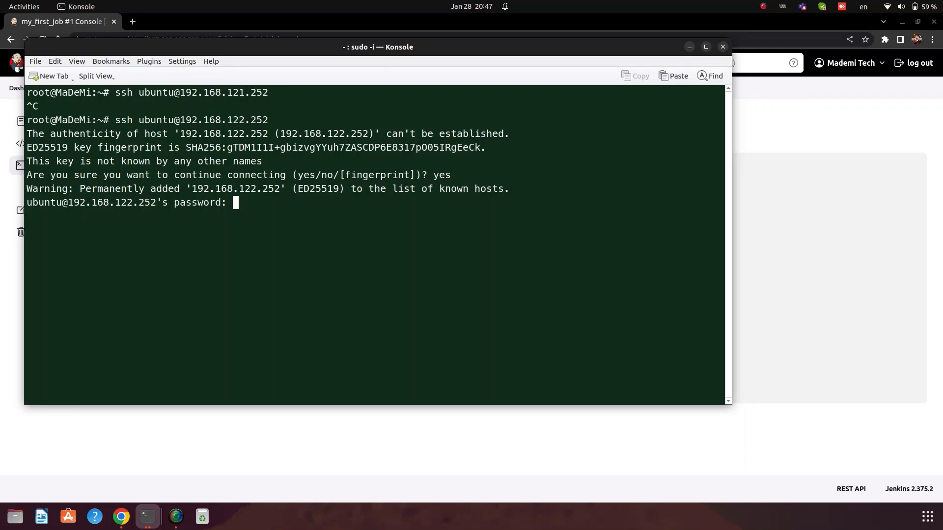
{"action": "key", "text": "Return"}
{"action": "key", "text": "ctrl+l"}
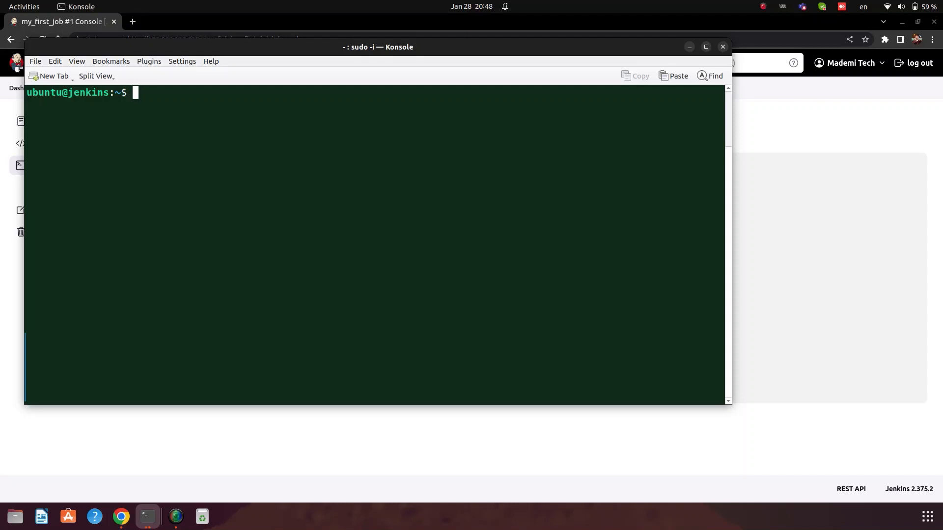
Step: Change into /var/lib/jenkins/ and list its contents
{"action": "type", "text": "cd /var/lib/jenkins/"}
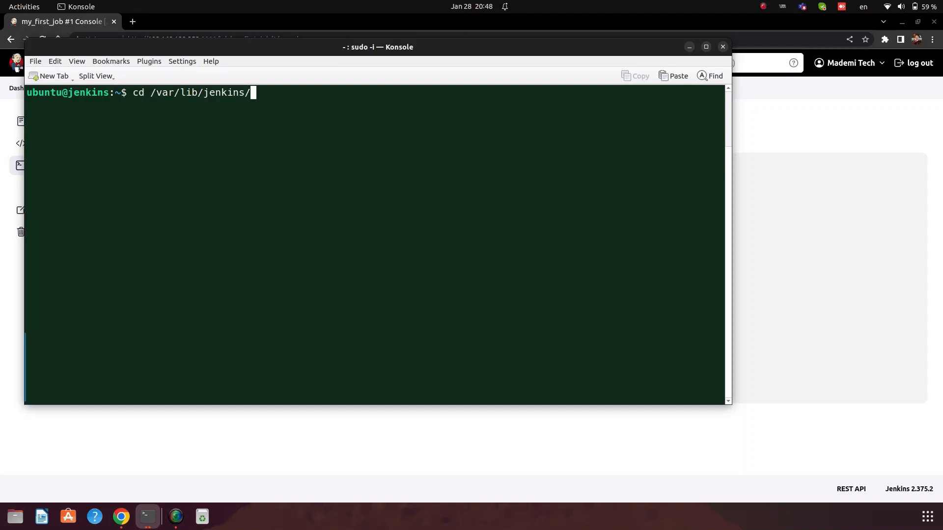
{"action": "key", "text": "Return"}
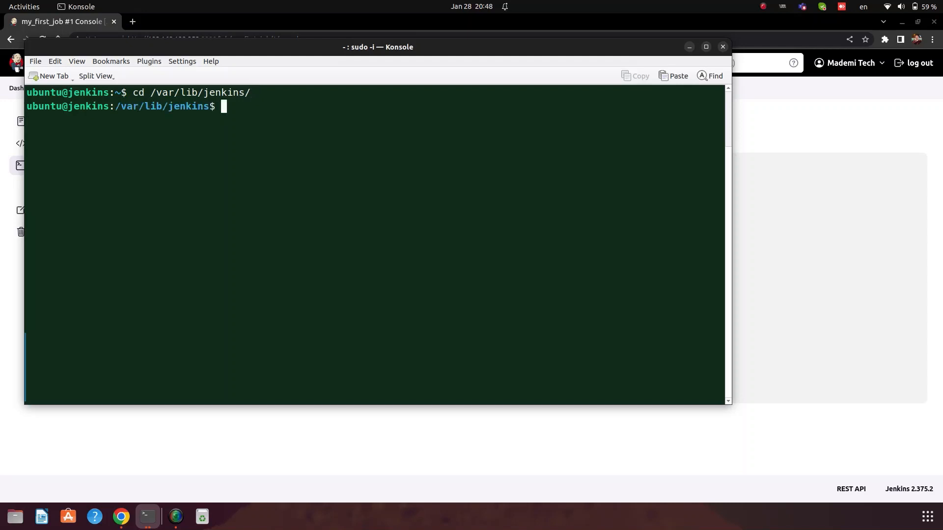
{"action": "type", "text": "ls"}
{"action": "key", "text": "Return"}
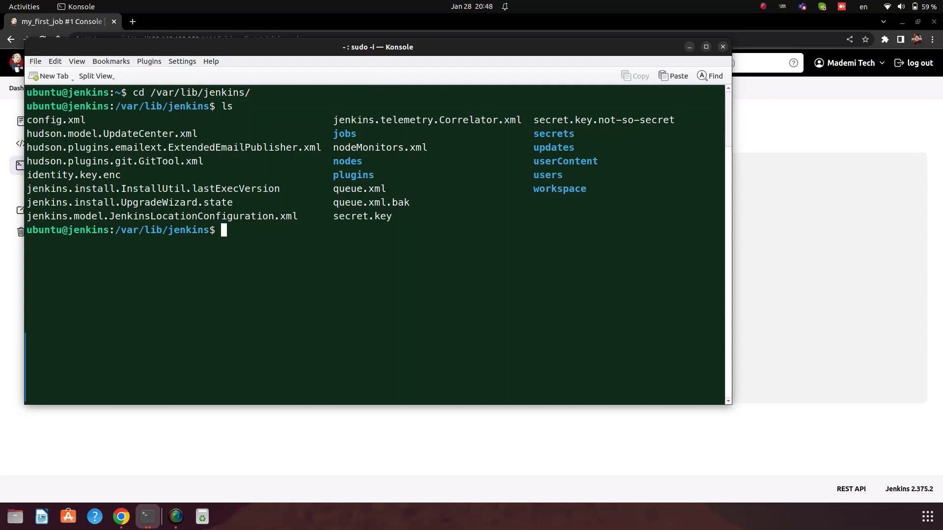
Step: Enter the workspace folder and list its contents
{"action": "type", "text": "cd wor"}
{"action": "key", "text": "Tab"}
{"action": "key", "text": "Return"}
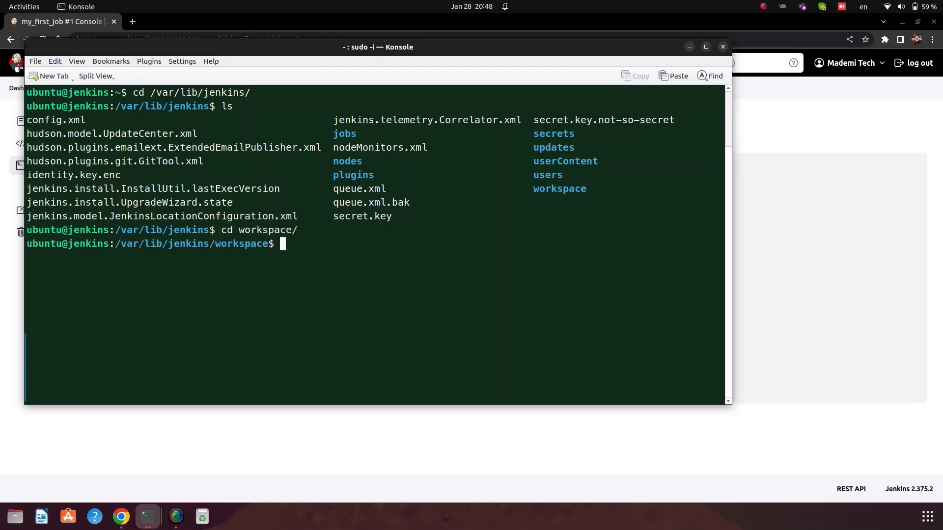
{"action": "key", "text": "ctrl+l"}
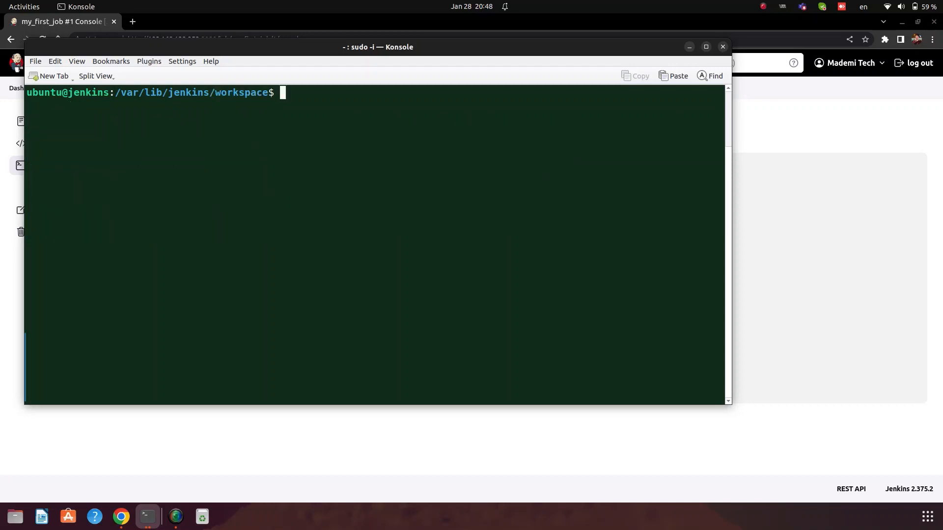
{"action": "type", "text": "ls"}
{"action": "key", "text": "Return"}
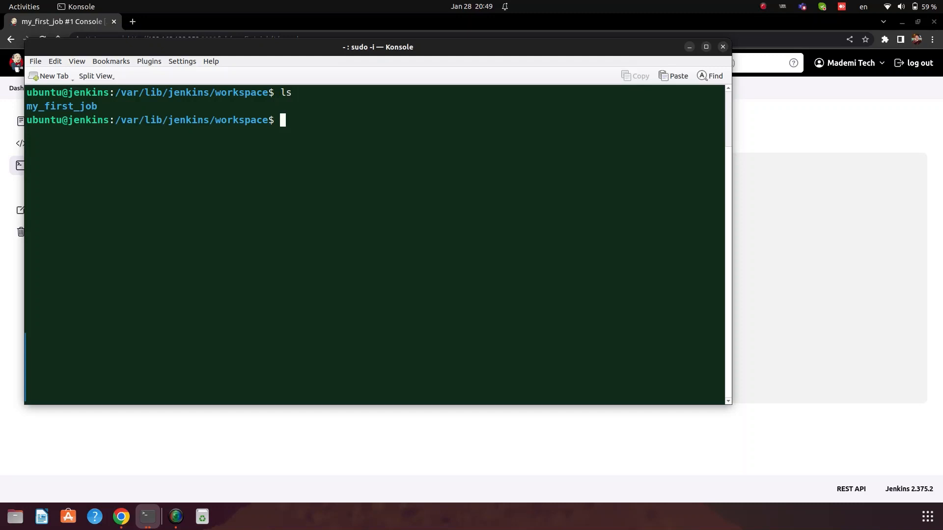
Step: Enter my_first_job, list its contents, and compare with the Jenkins build log
{"action": "type", "text": "cd my"}
{"action": "key", "text": "Tab"}
{"action": "key", "text": "Return"}
{"action": "type", "text": "ls"}
{"action": "key", "text": "Return"}
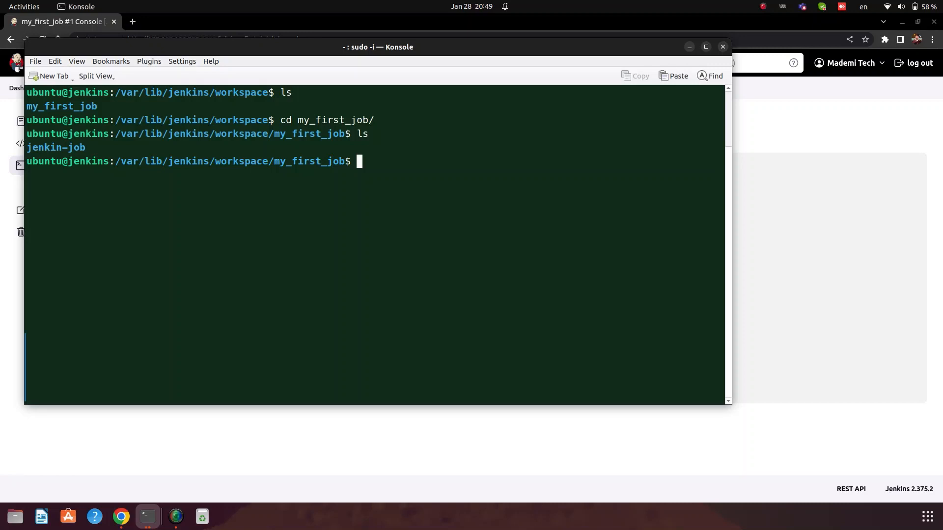
{"action": "key", "text": "alt+Tab"}
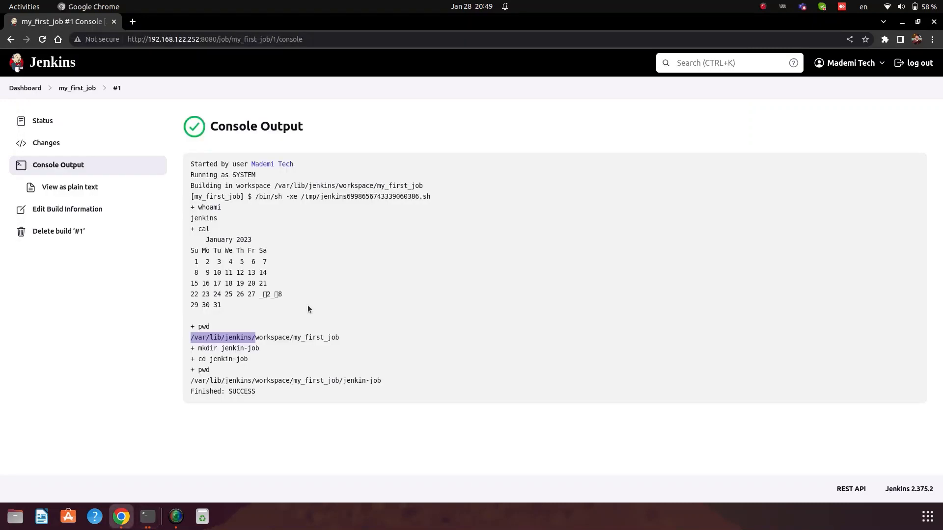
{"action": "key", "text": "alt+Tab"}
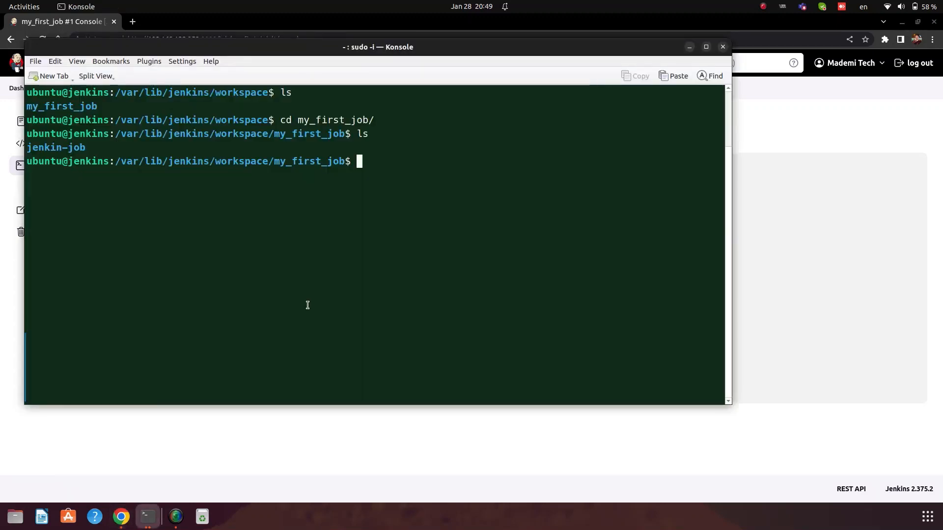
{"action": "key", "text": "alt+Tab"}
{"action": "key", "text": "alt+Tab"}
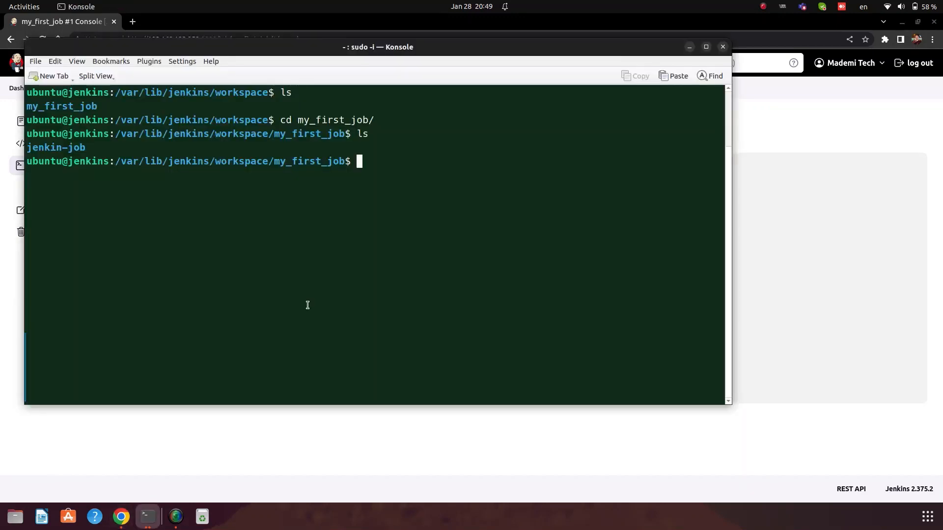
Step: Go back up to workspace, re-enter my_first_job, and confirm the path with pwd
{"action": "type", "text": "cd .."}
{"action": "key", "text": "Return"}
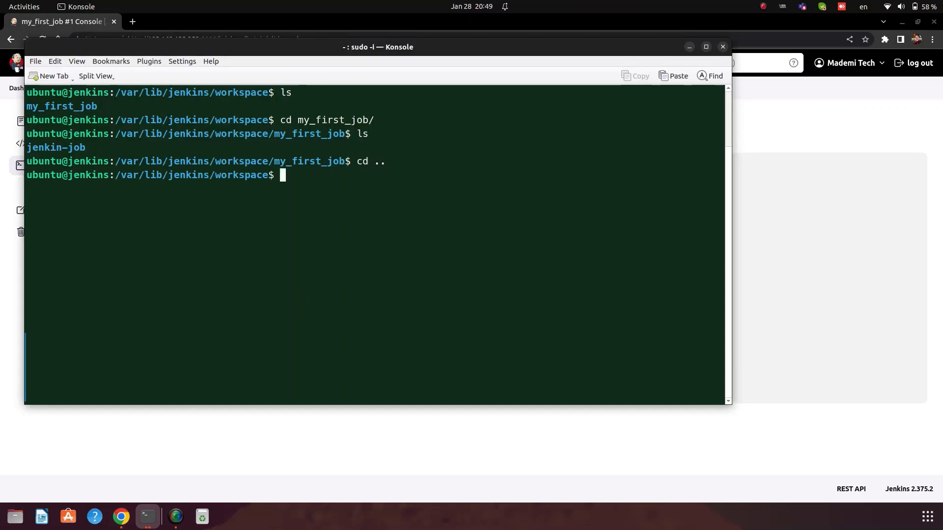
{"action": "key", "text": "ctrl+l"}
{"action": "type", "text": "ls"}
{"action": "key", "text": "Return"}
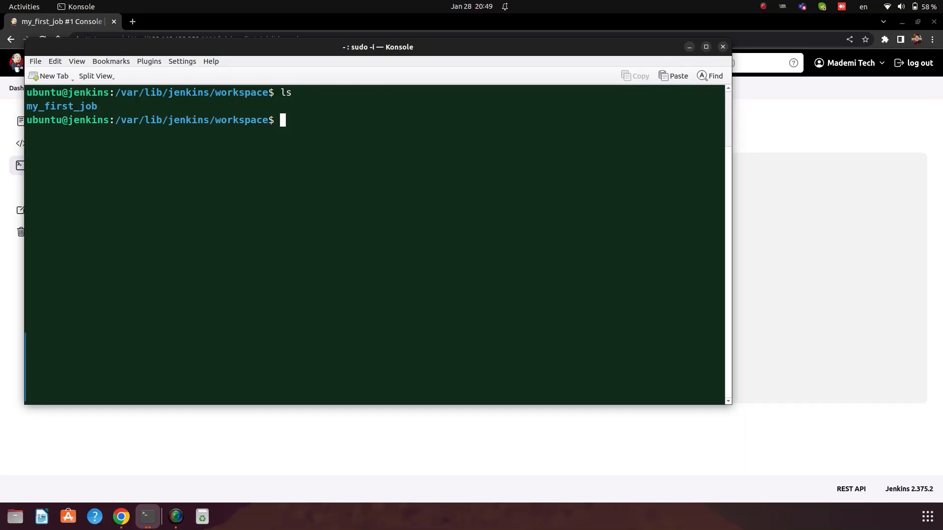
{"action": "type", "text": "cd m"}
{"action": "key", "text": "Tab"}
{"action": "key", "text": "Return"}
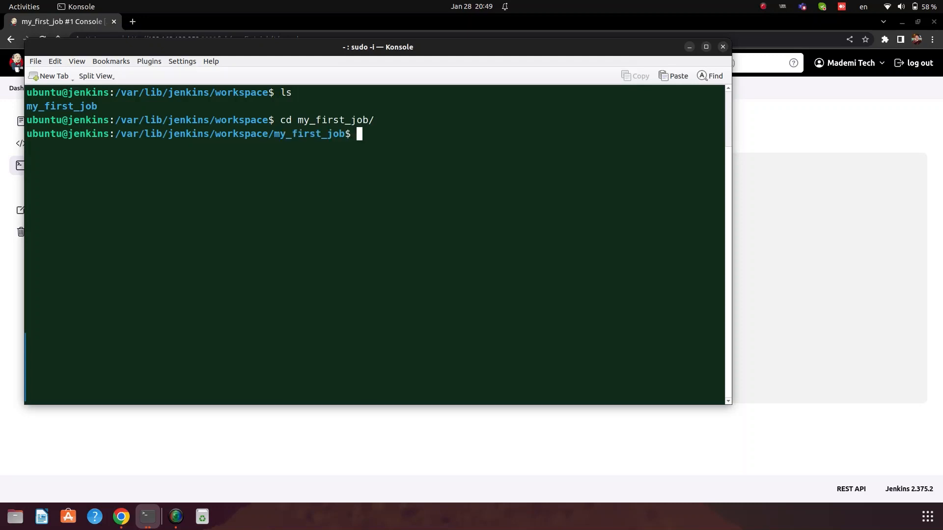
{"action": "key", "text": "ctrl+l"}
{"action": "type", "text": "pwd"}
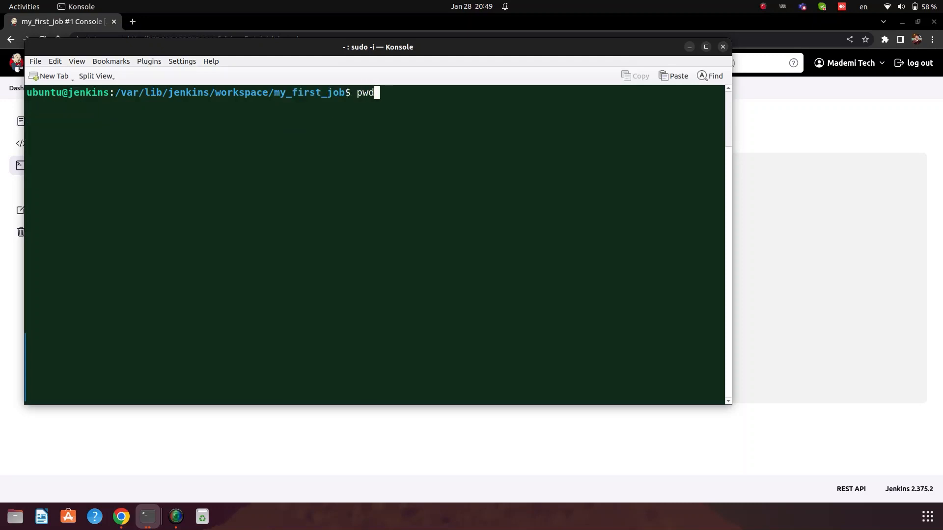
{"action": "key", "text": "Return"}
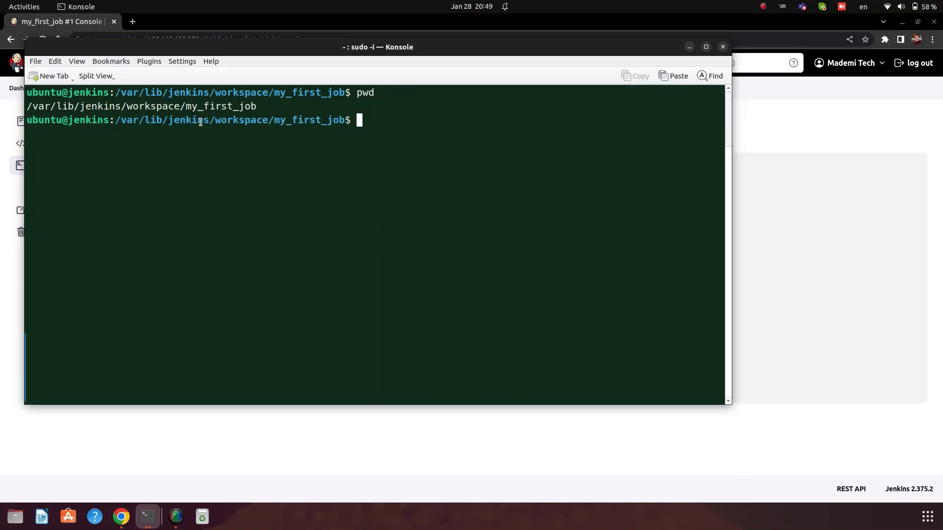
{"action": "key", "text": "alt+Tab"}
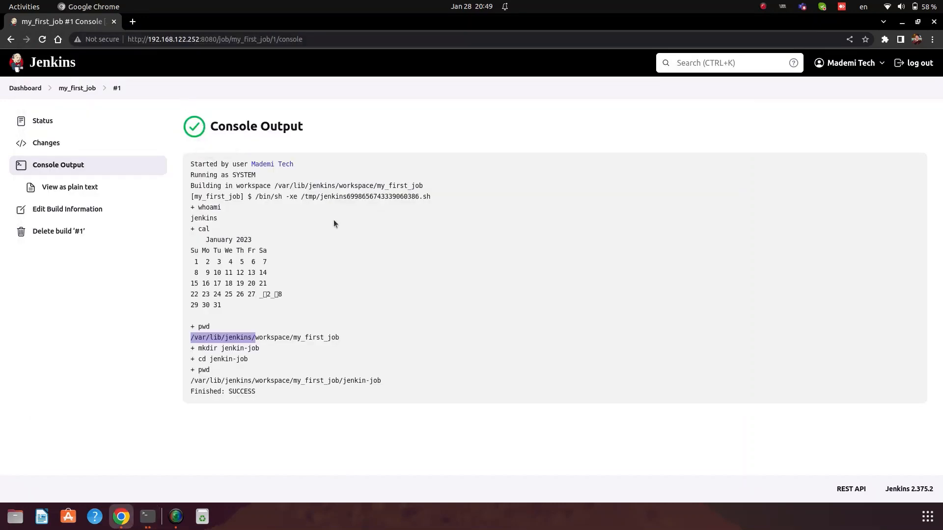
Step: Match the build log's workspace path and mkdir jenkin-job line against ls showing jenkin-job
{"action": "left_click_drag", "start_coordinate": [343, 343], "coordinate": [186, 345]}
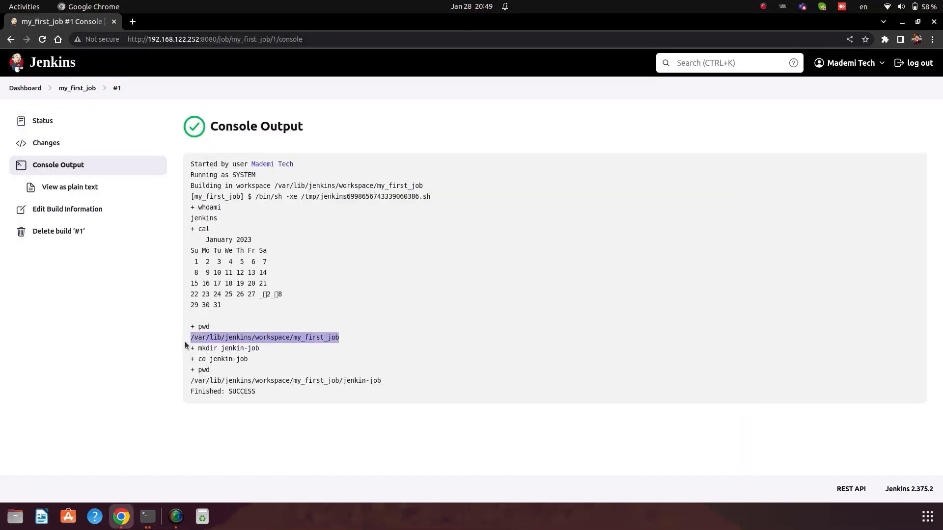
{"action": "key", "text": "alt+Tab"}
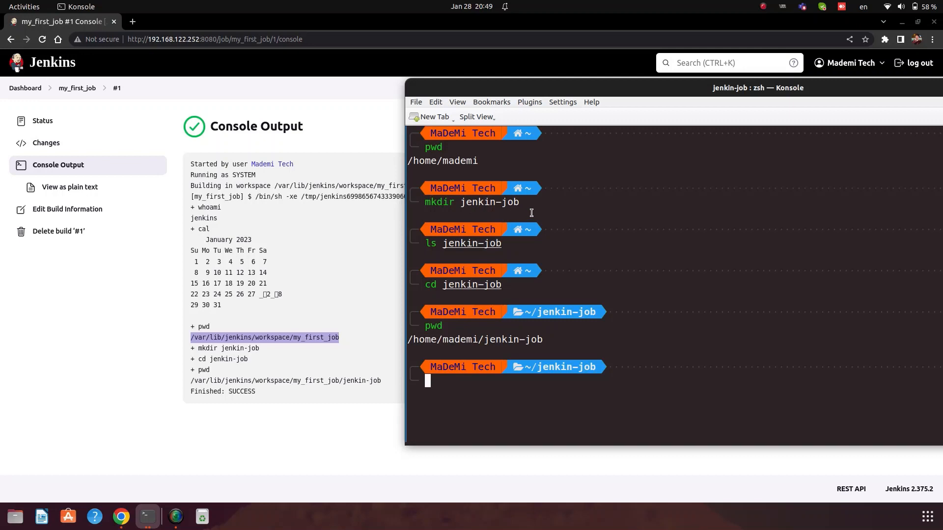
{"action": "left_click", "coordinate": [295, 319]}
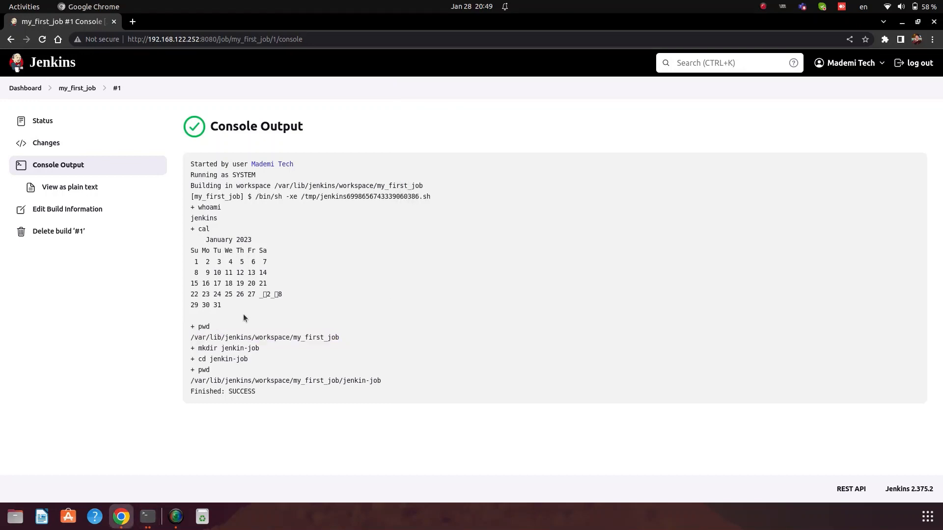
{"action": "left_click_drag", "start_coordinate": [196, 350], "coordinate": [258, 349]}
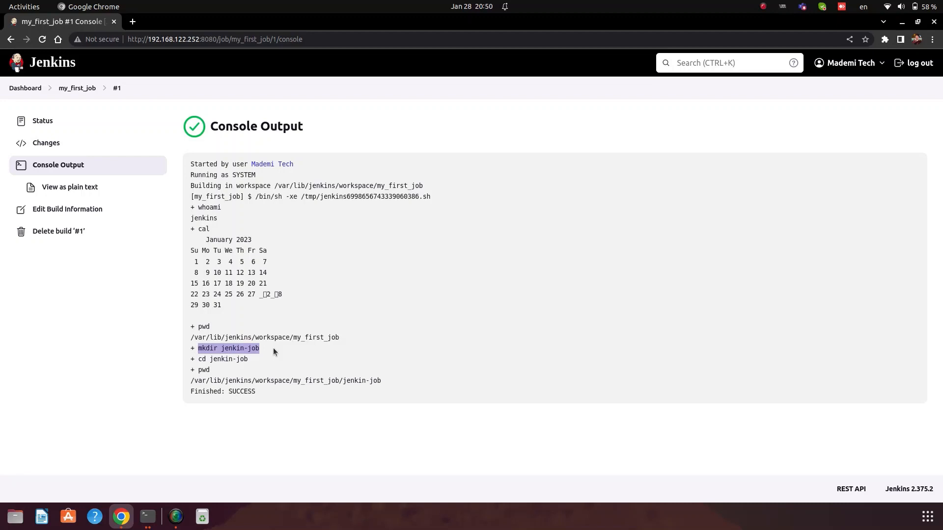
{"action": "key", "text": "alt+Tab"}
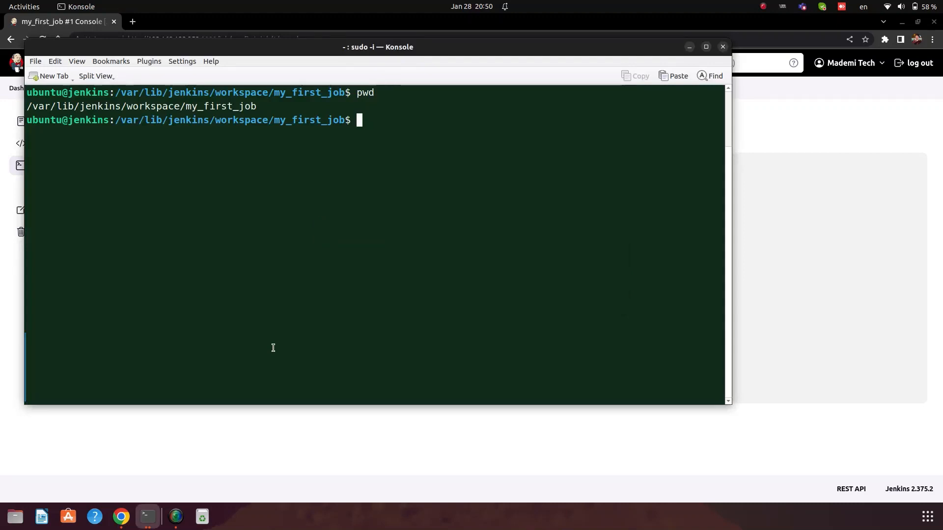
{"action": "type", "text": "ls"}
{"action": "key", "text": "Return"}
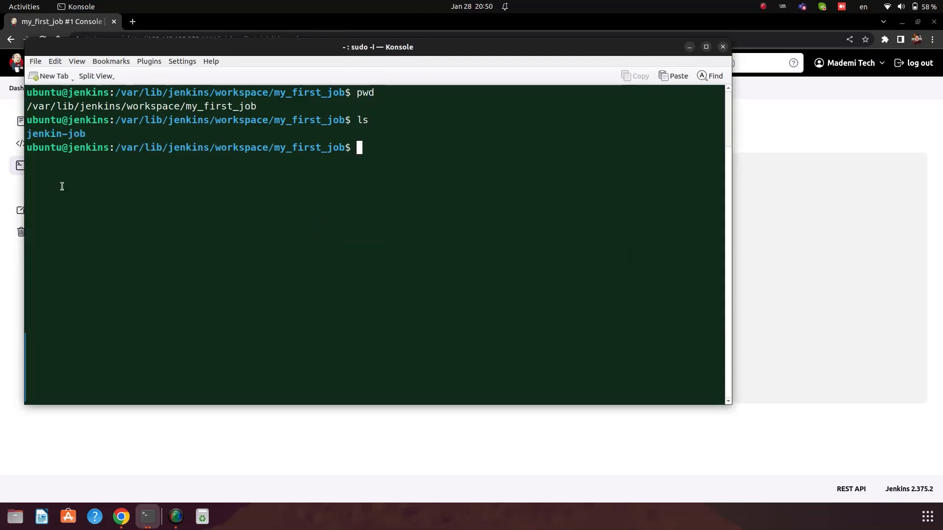
{"action": "left_click_drag", "start_coordinate": [86, 134], "coordinate": [22, 136]}
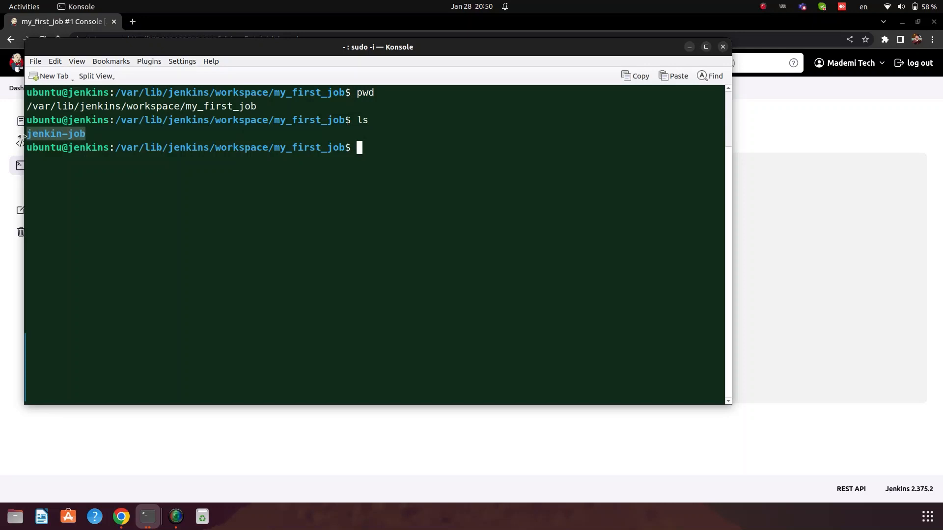
{"action": "left_click", "coordinate": [20, 136]}
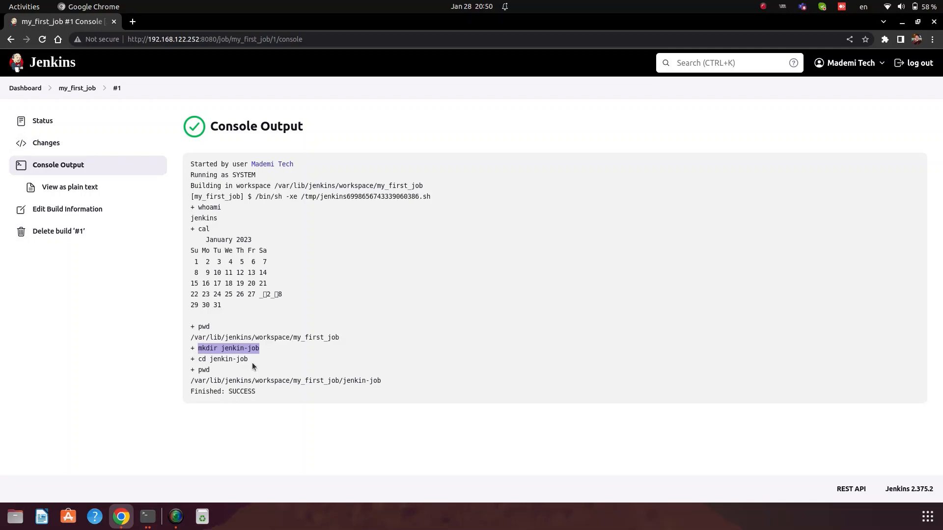
Step: Move into jenkin-job/ and print the working directory with pwd
{"action": "key", "text": "alt+Tab"}
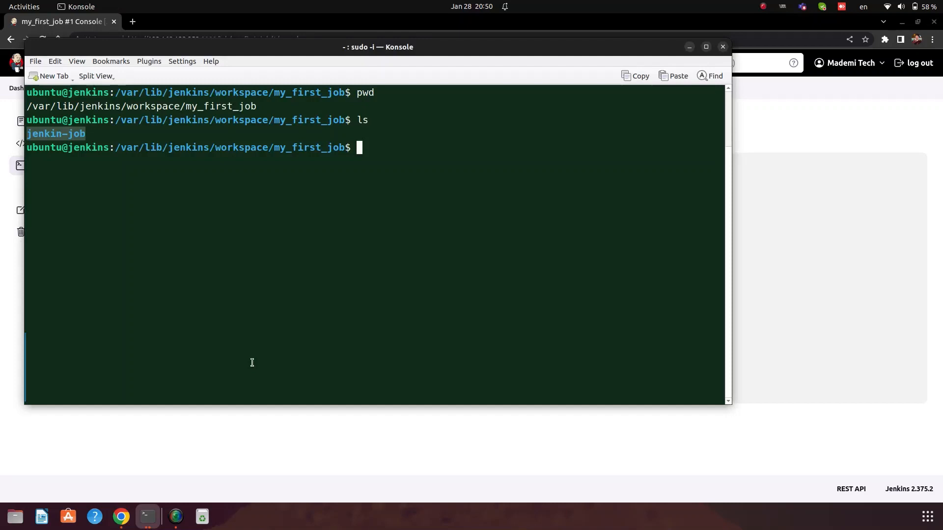
{"action": "type", "text": "cd jenkin-job/"}
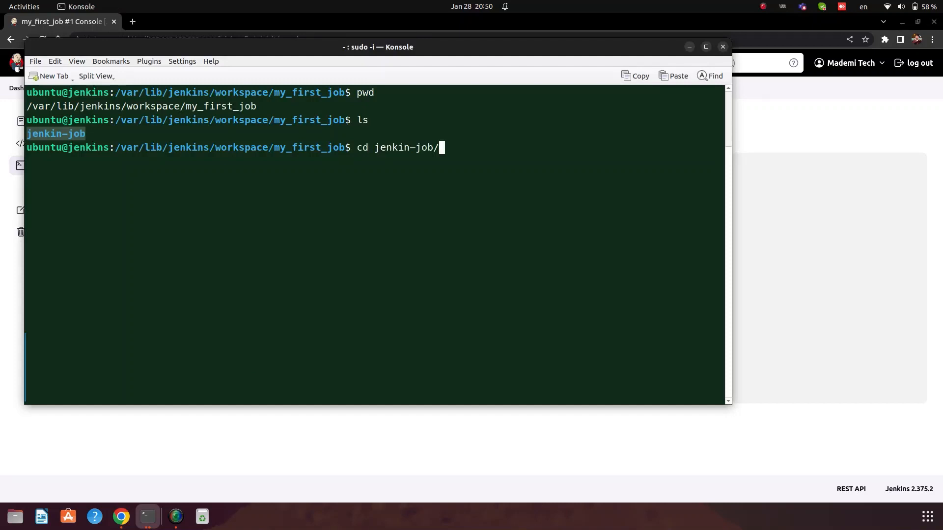
{"action": "key", "text": "Return"}
{"action": "key", "text": "alt+Tab"}
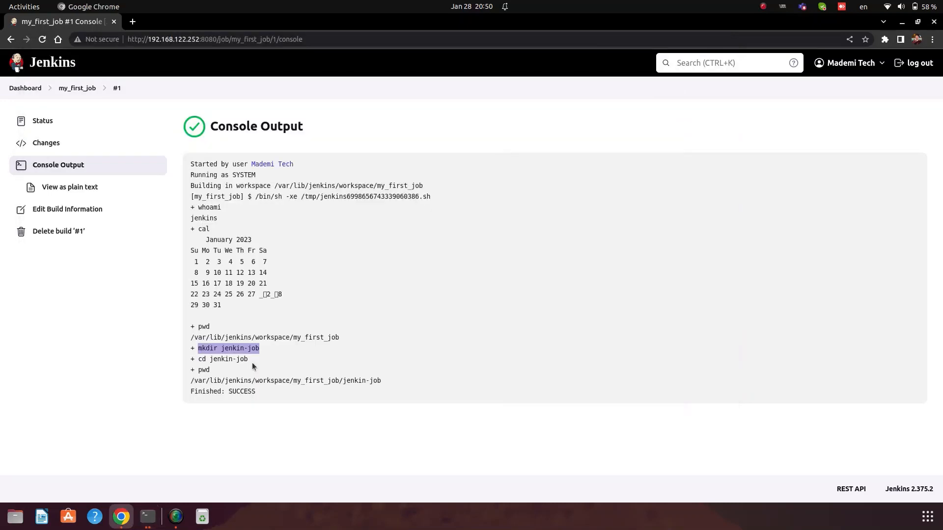
{"action": "left_click_drag", "start_coordinate": [217, 369], "coordinate": [194, 369]}
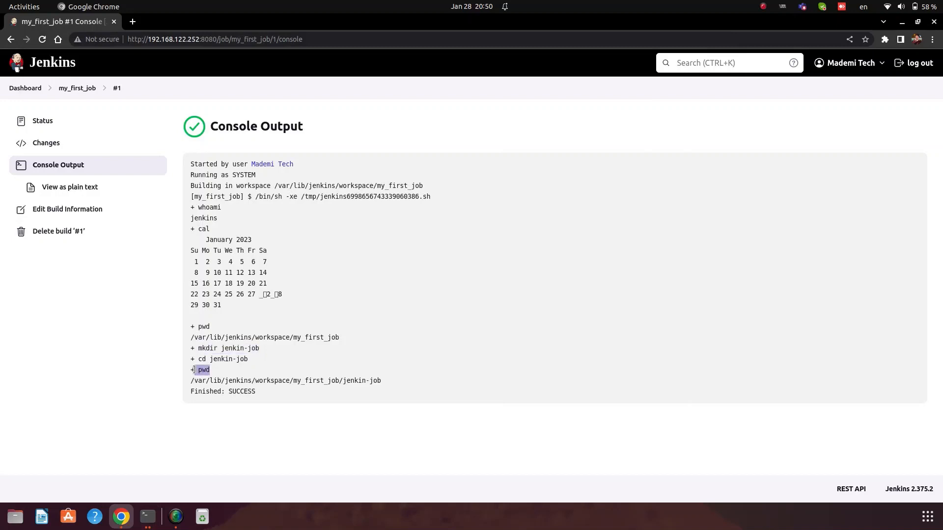
{"action": "key", "text": "alt+Tab"}
{"action": "type", "text": "pwd"}
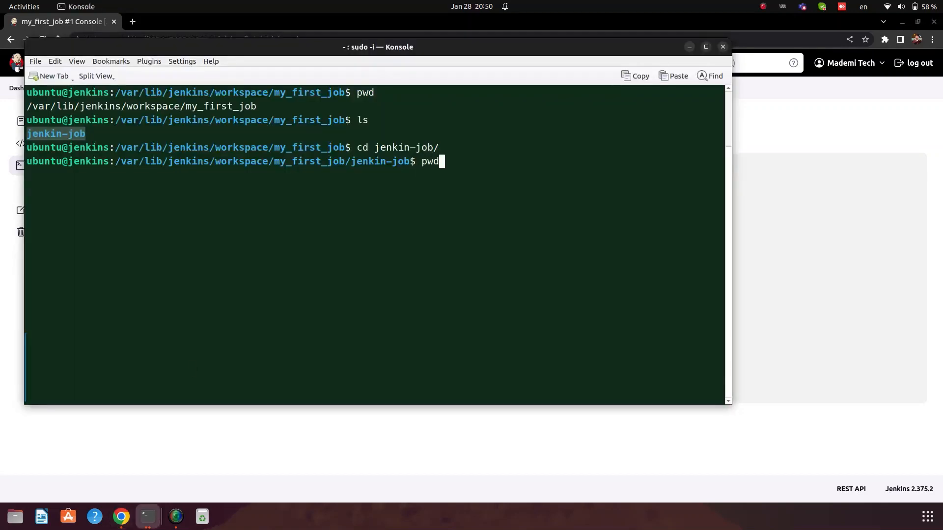
{"action": "key", "text": "Return"}
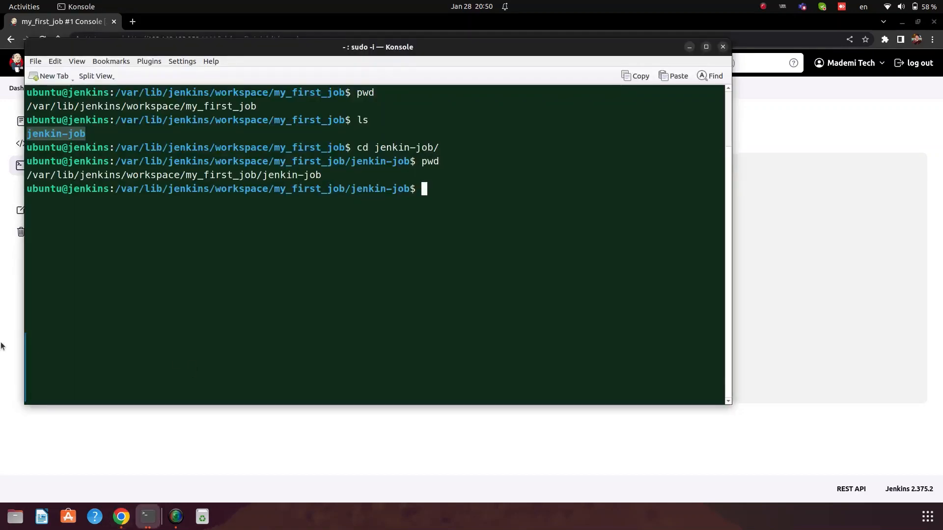
Step: Highlight the jenkin-job path in terminal and log, plus the Finished: SUCCESS line
{"action": "left_click_drag", "start_coordinate": [26, 175], "coordinate": [326, 175]}
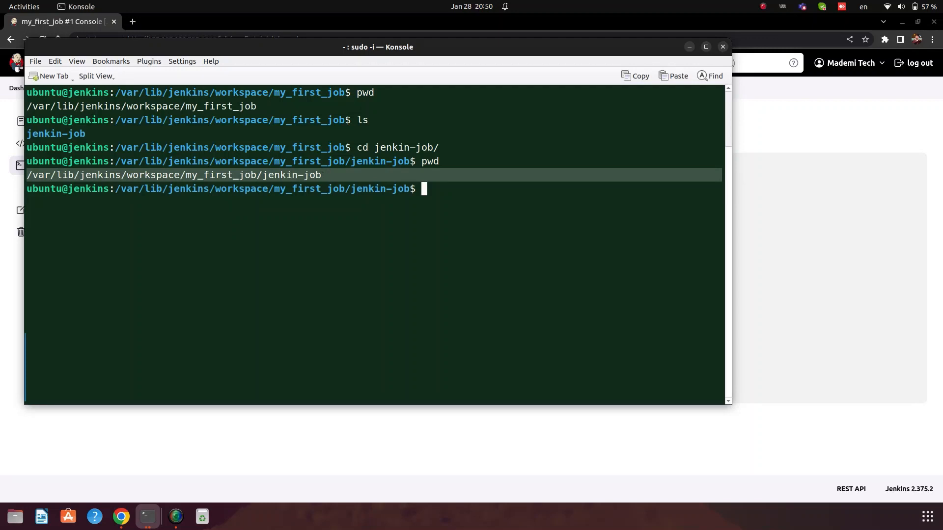
{"action": "key", "text": "alt+Tab"}
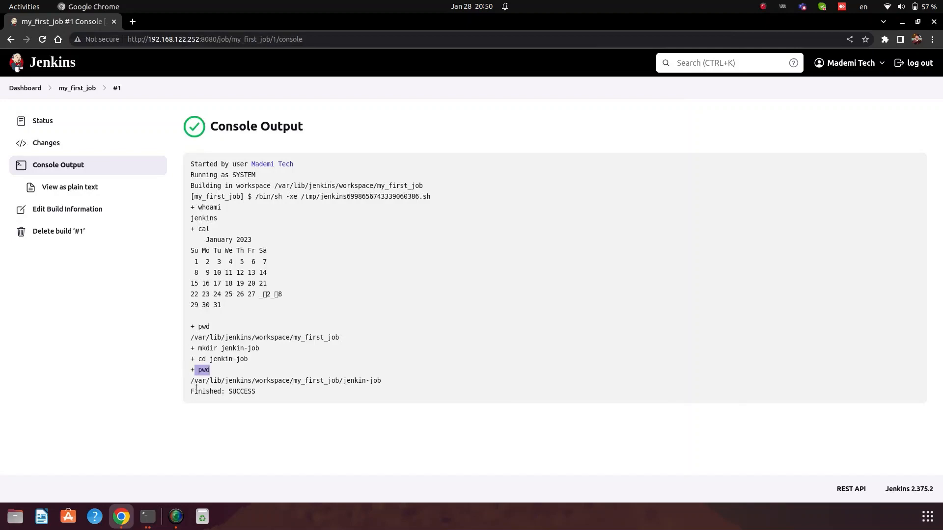
{"action": "left_click_drag", "start_coordinate": [191, 381], "coordinate": [376, 380]}
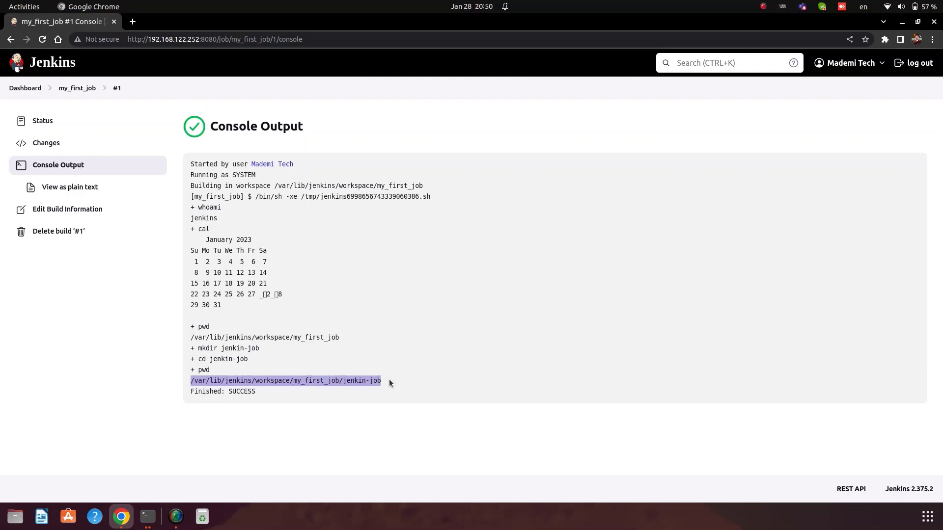
{"action": "left_click", "coordinate": [191, 393]}
{"action": "left_click_drag", "start_coordinate": [191, 394], "coordinate": [247, 395]}
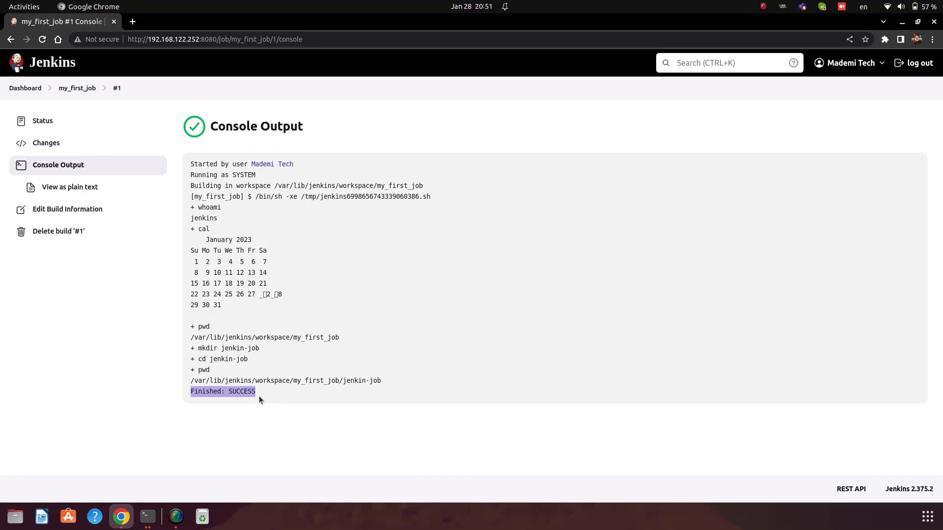
Step: Open the configuration page of my_first_job
{"action": "left_click", "coordinate": [84, 90]}
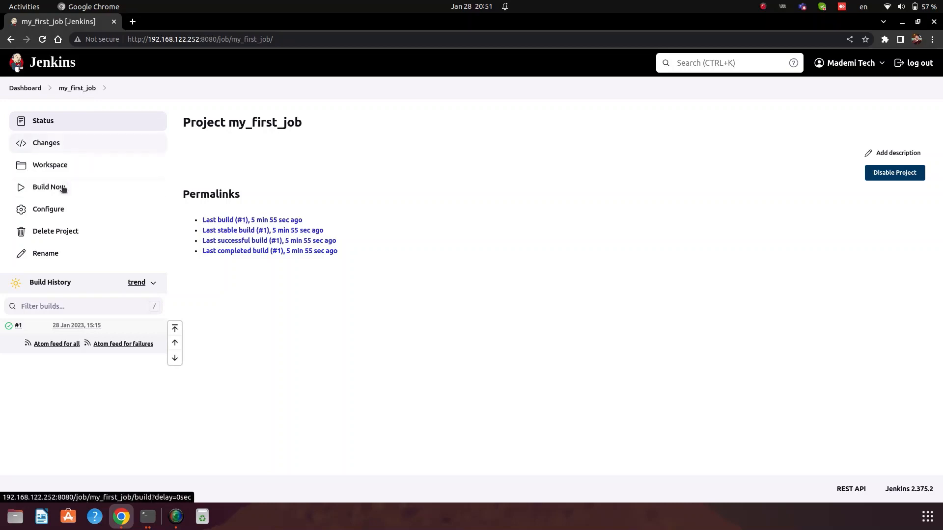
{"action": "left_click", "coordinate": [47, 210]}
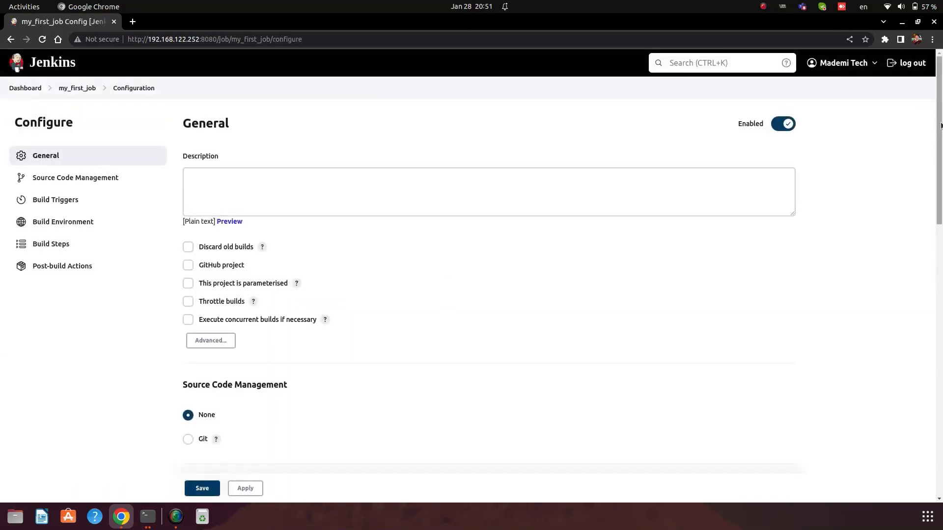
{"action": "left_click_drag", "start_coordinate": [941, 123], "coordinate": [941, 430]}
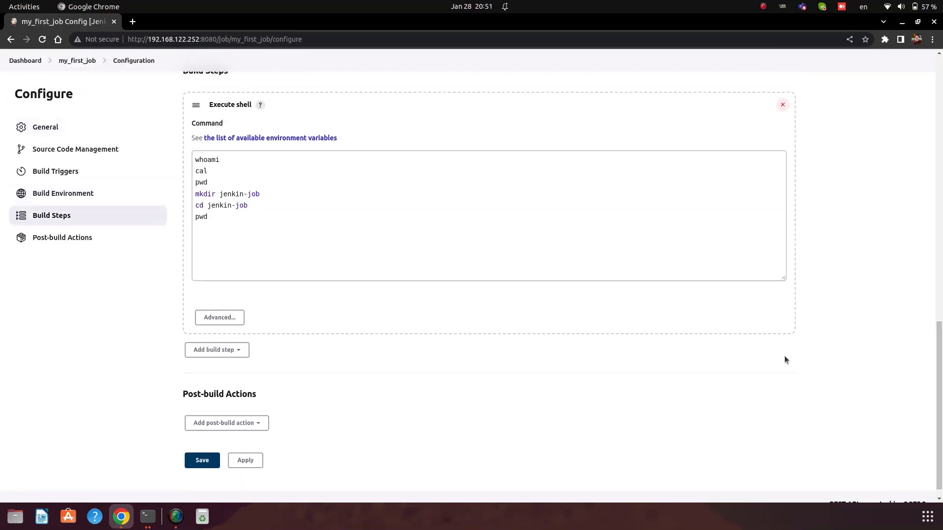
Step: Insert an echo3 line echoing a quoted name after pwd in the shell step, then apply and save
{"action": "left_click", "coordinate": [265, 205]}
{"action": "left_click", "coordinate": [217, 183]}
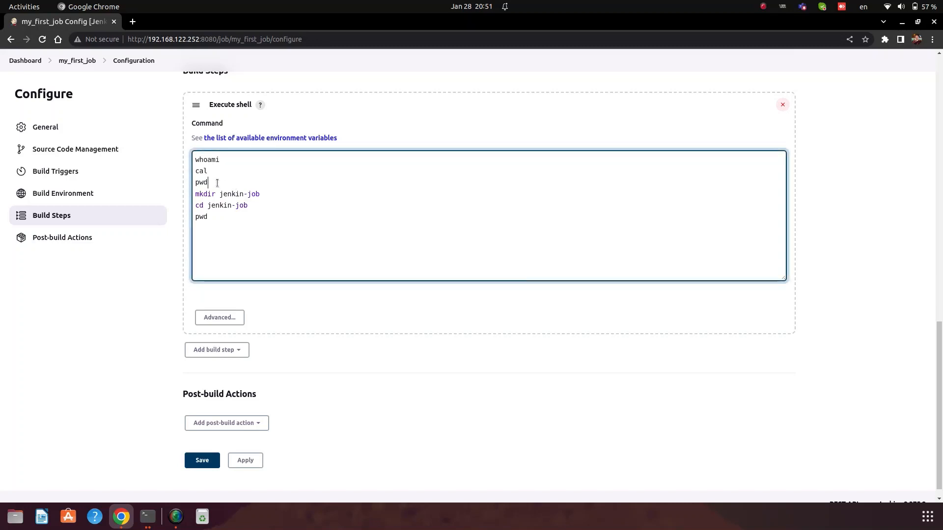
{"action": "key", "text": "Return"}
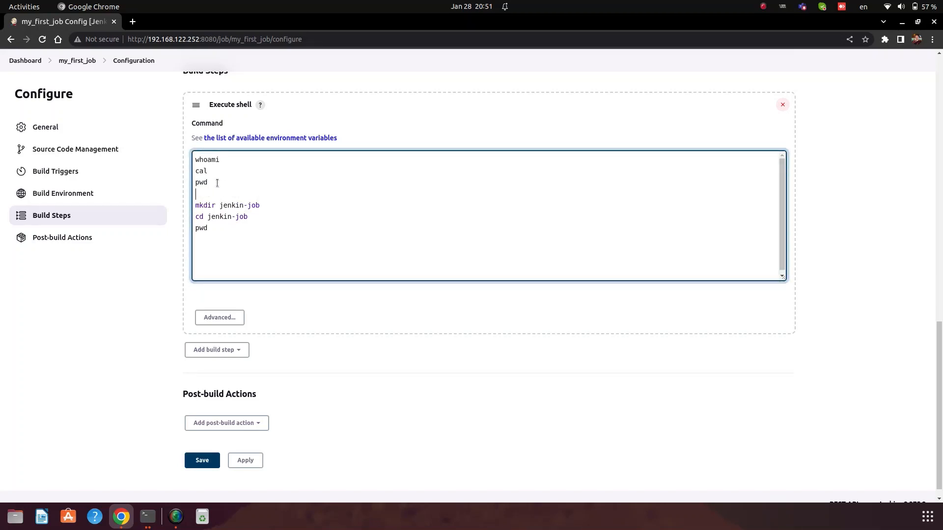
{"action": "type", "text": "echo3 \"deepak"}
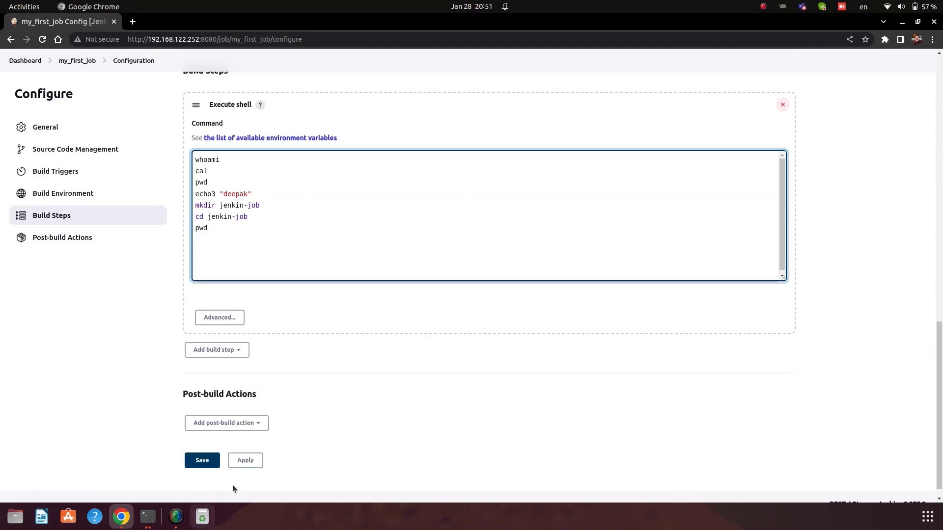
{"action": "left_click", "coordinate": [246, 459]}
{"action": "left_click", "coordinate": [196, 463]}
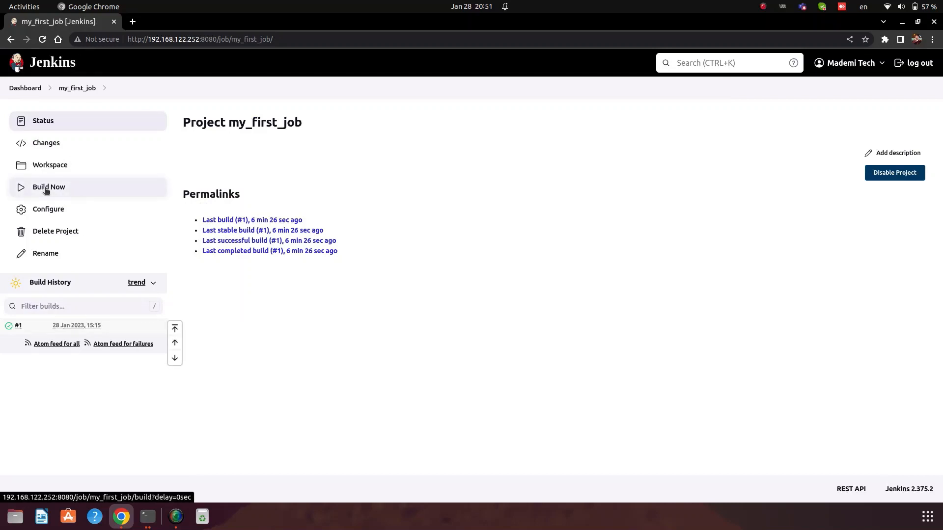
Step: Trigger a new build of my_first_job and open build #2's console output
{"action": "left_click", "coordinate": [46, 189]}
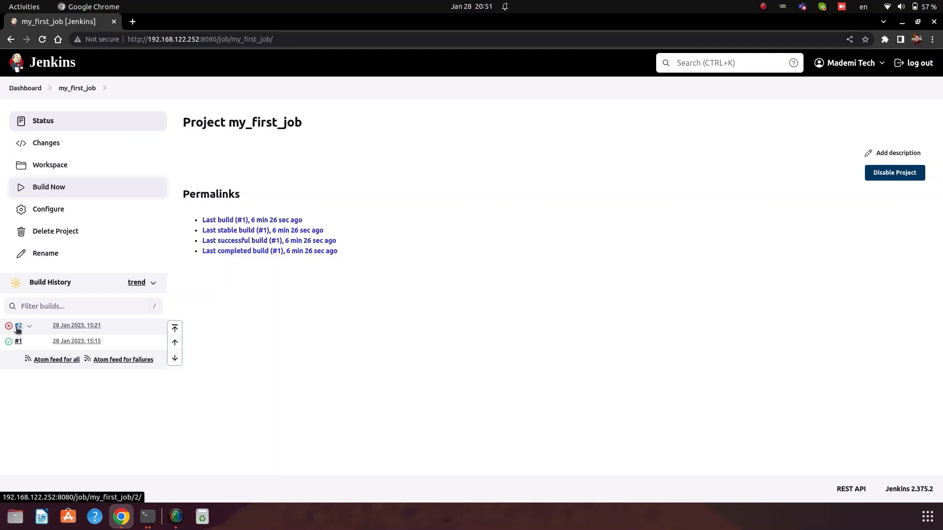
{"action": "left_click", "coordinate": [18, 326]}
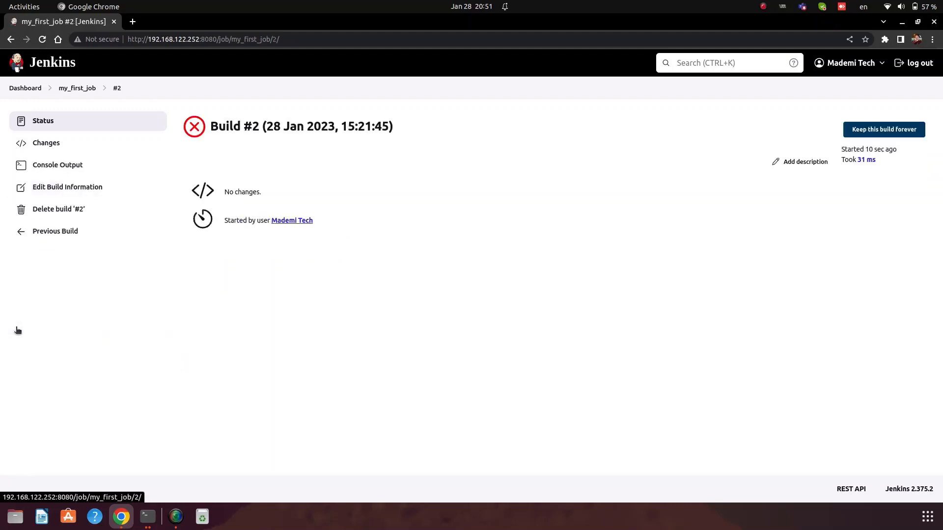
{"action": "left_click", "coordinate": [46, 167]}
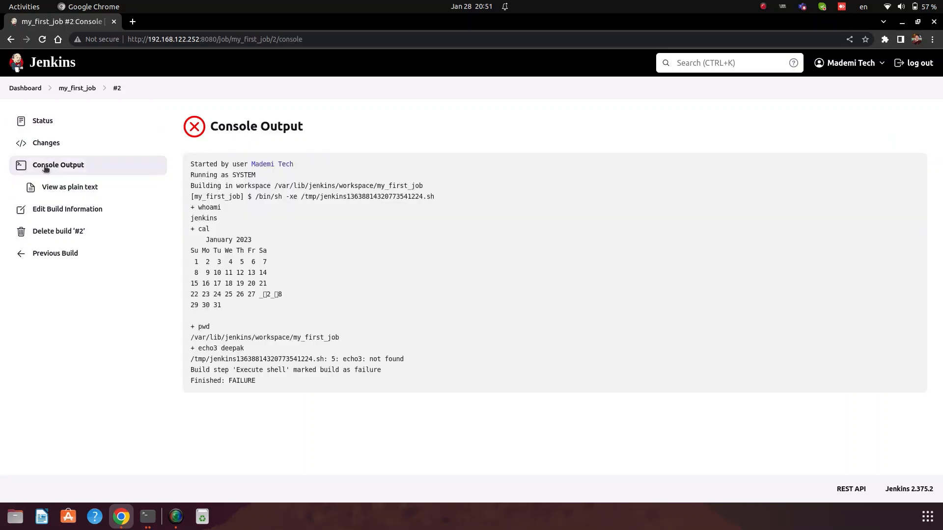
Step: Review build #2's log: whoami, cal, the pwd path, and the echo3: not found failure
{"action": "left_click_drag", "start_coordinate": [197, 209], "coordinate": [230, 210]}
{"action": "left_click", "coordinate": [192, 219]}
{"action": "left_click_drag", "start_coordinate": [198, 229], "coordinate": [291, 296]}
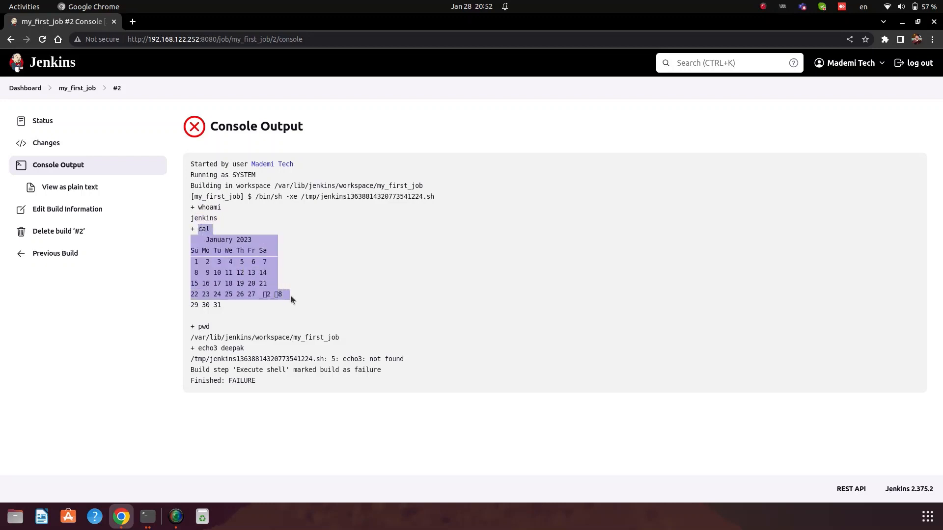
{"action": "left_click", "coordinate": [195, 327]}
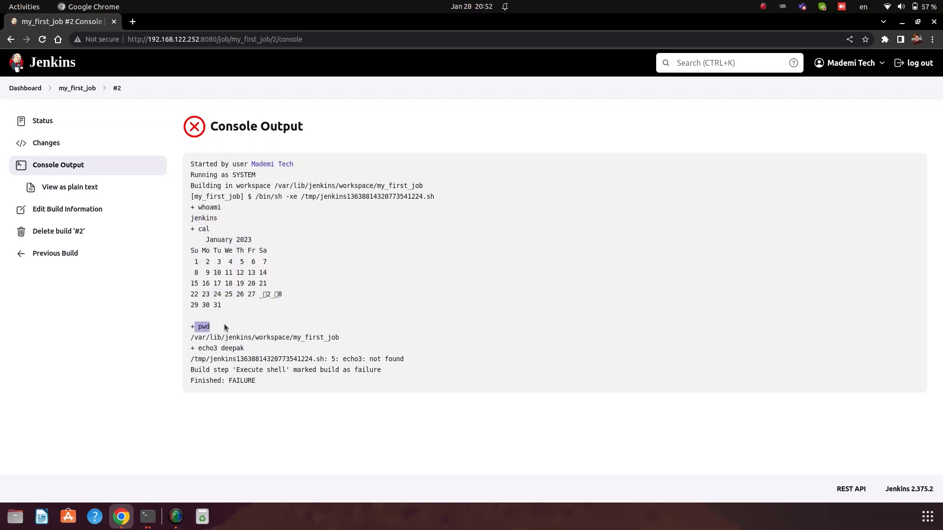
{"action": "left_click_drag", "start_coordinate": [190, 337], "coordinate": [345, 342]}
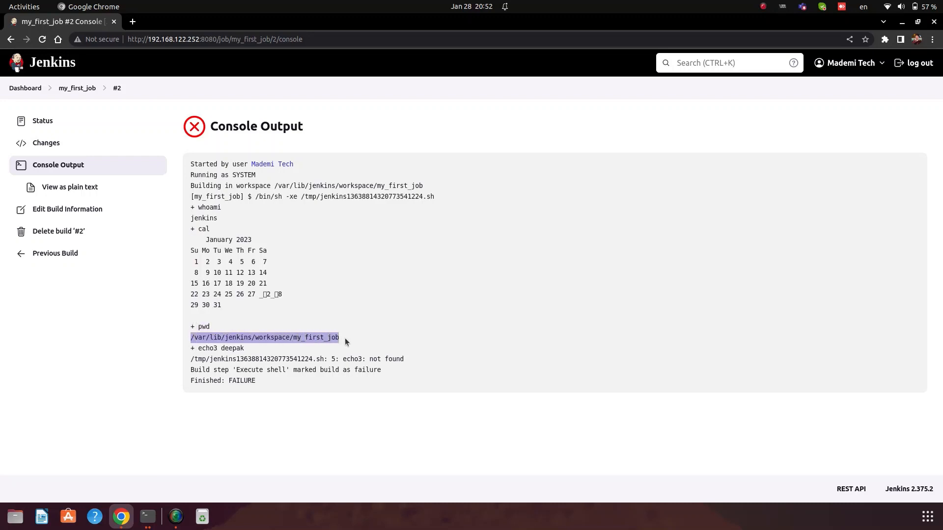
{"action": "left_click_drag", "start_coordinate": [198, 348], "coordinate": [241, 349]}
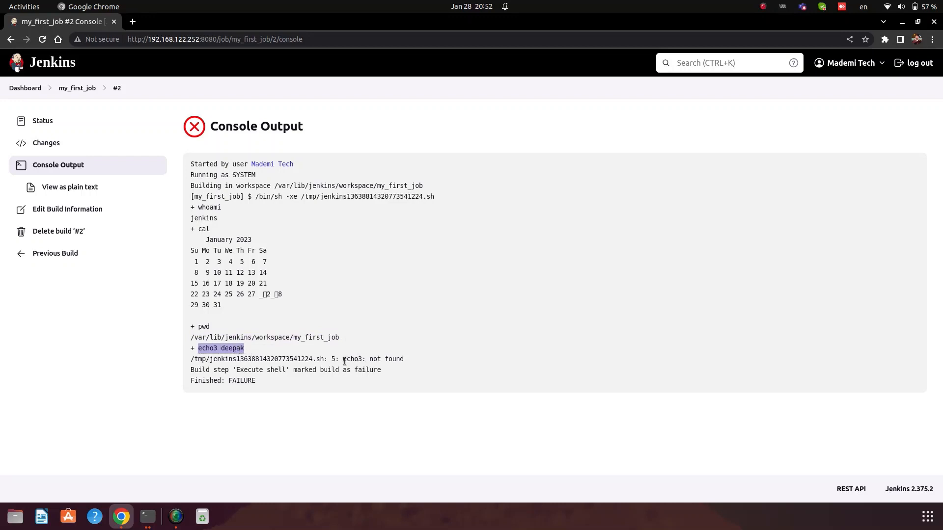
{"action": "left_click_drag", "start_coordinate": [342, 359], "coordinate": [394, 375]}
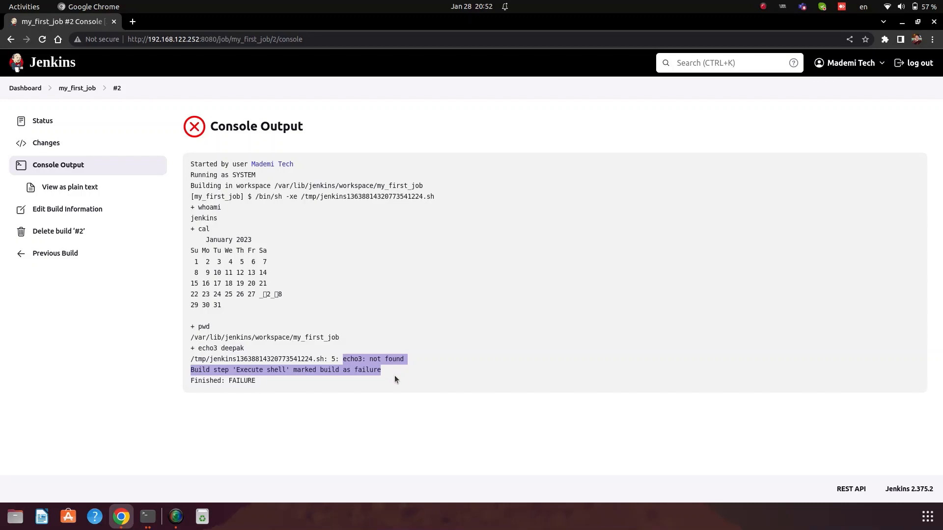